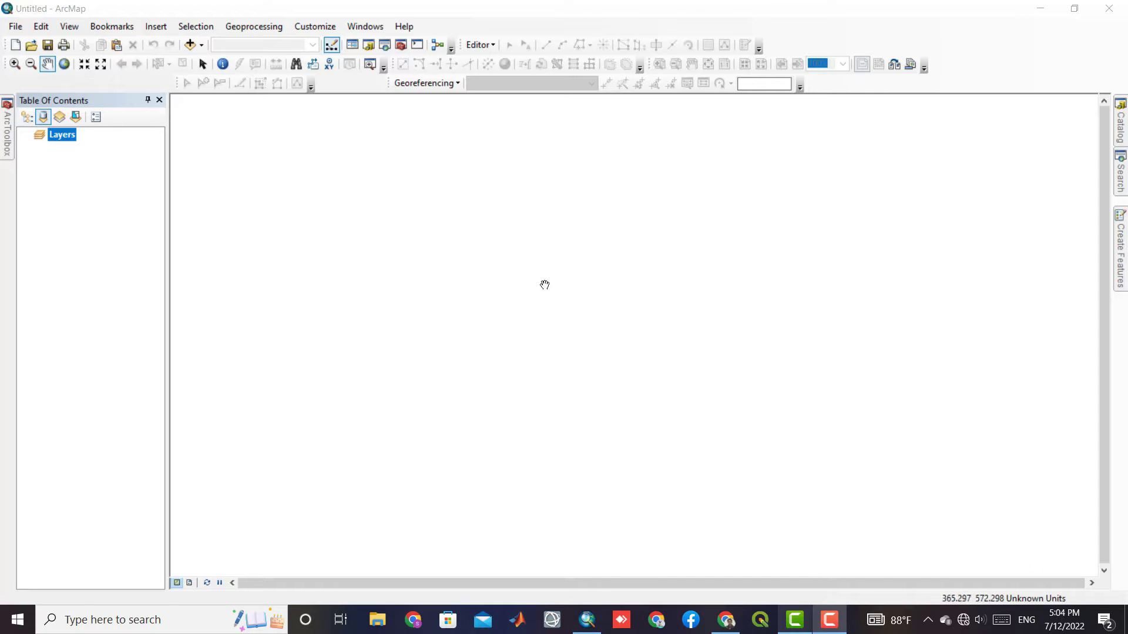
Step: Add the B3, B4, B5 and B6 TIF bands from the Desktop's LC08_L1TP_167033_20210623 Landsat folder to the map
click(190, 46)
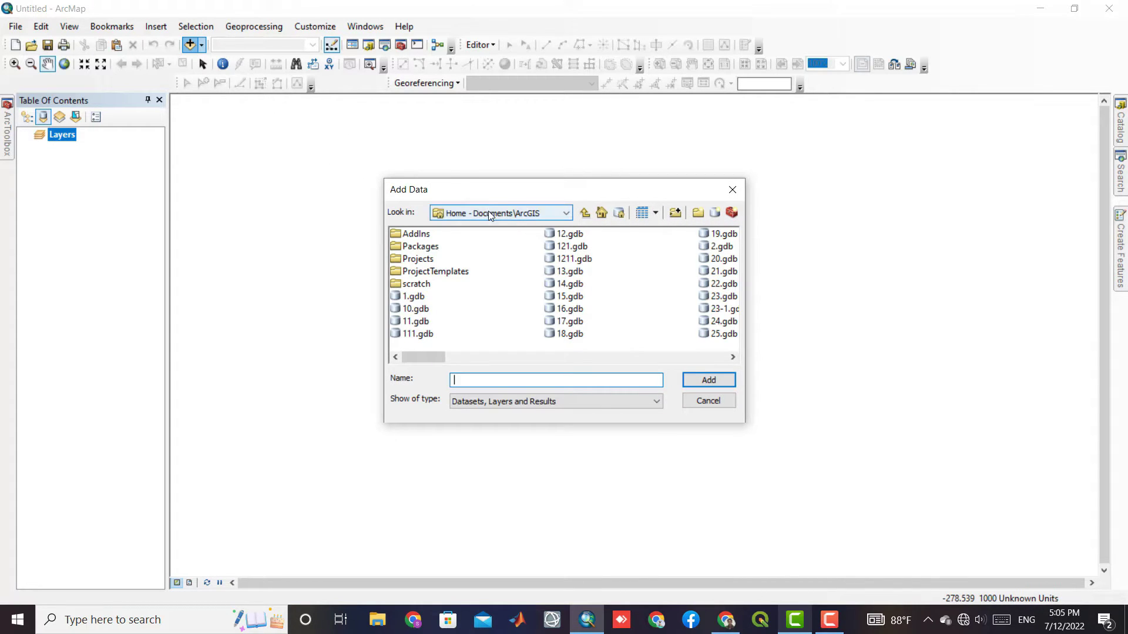
click(488, 212)
click(495, 263)
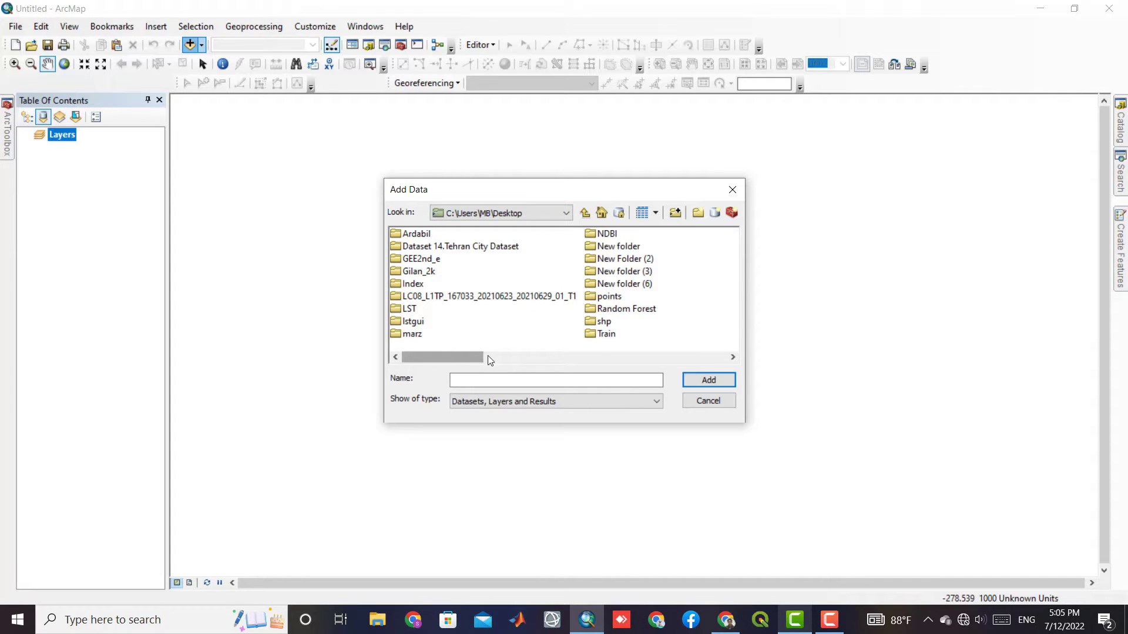
mouse_move(468, 356)
mouse_down()
mouse_move(510, 357)
mouse_move(478, 356)
mouse_up()
double_click(456, 295)
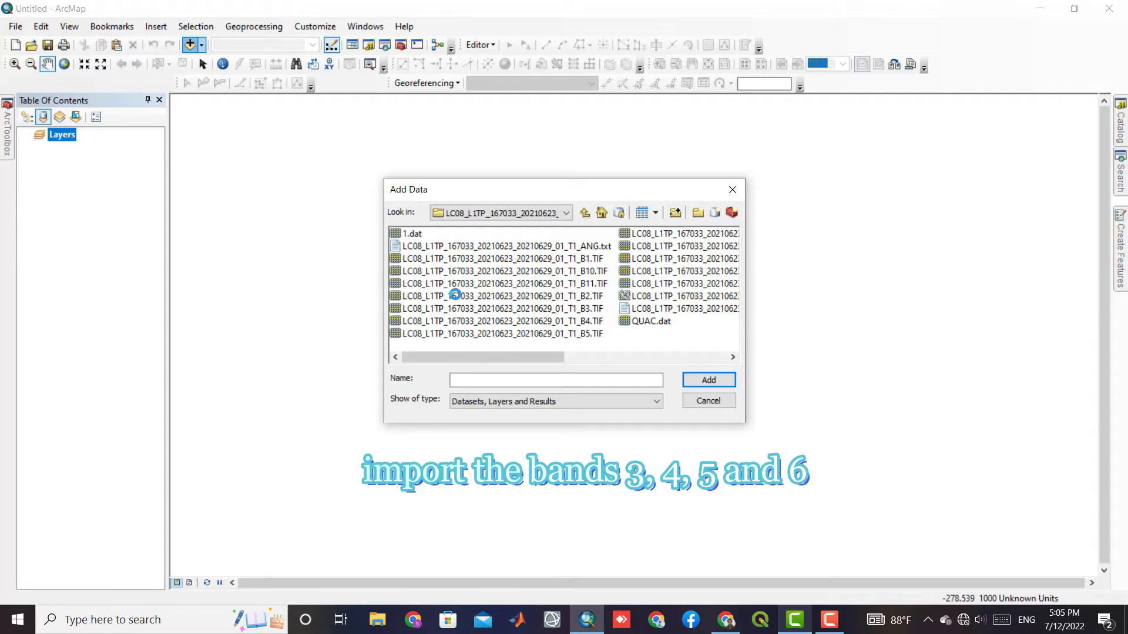
click(563, 311)
ctrl+click(574, 325)
ctrl+click(578, 334)
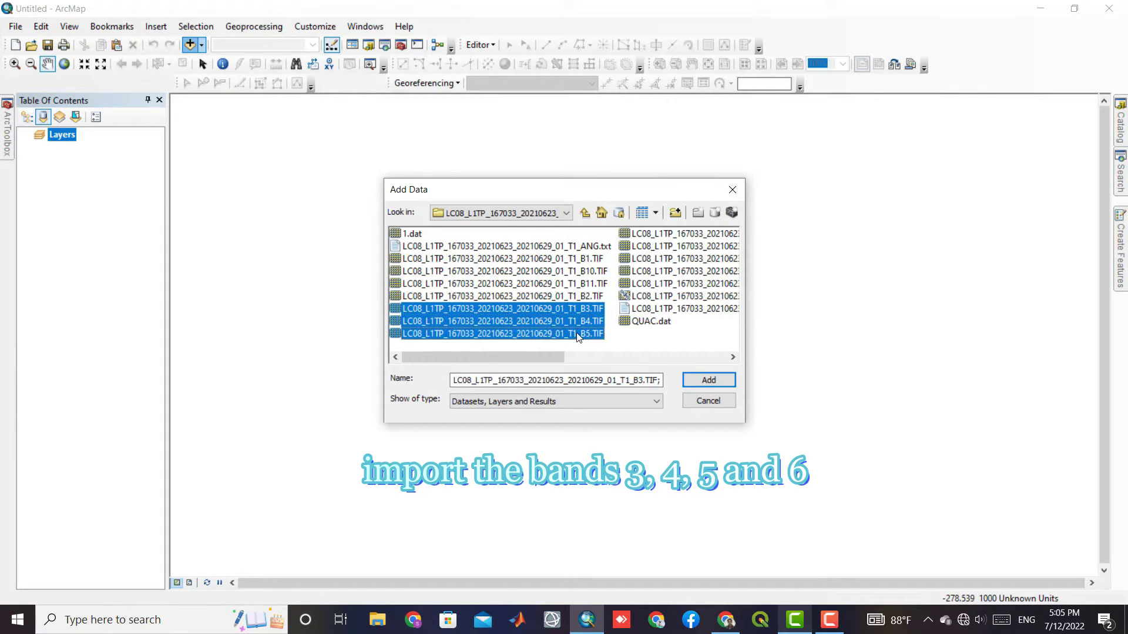
drag(531, 357, 694, 357)
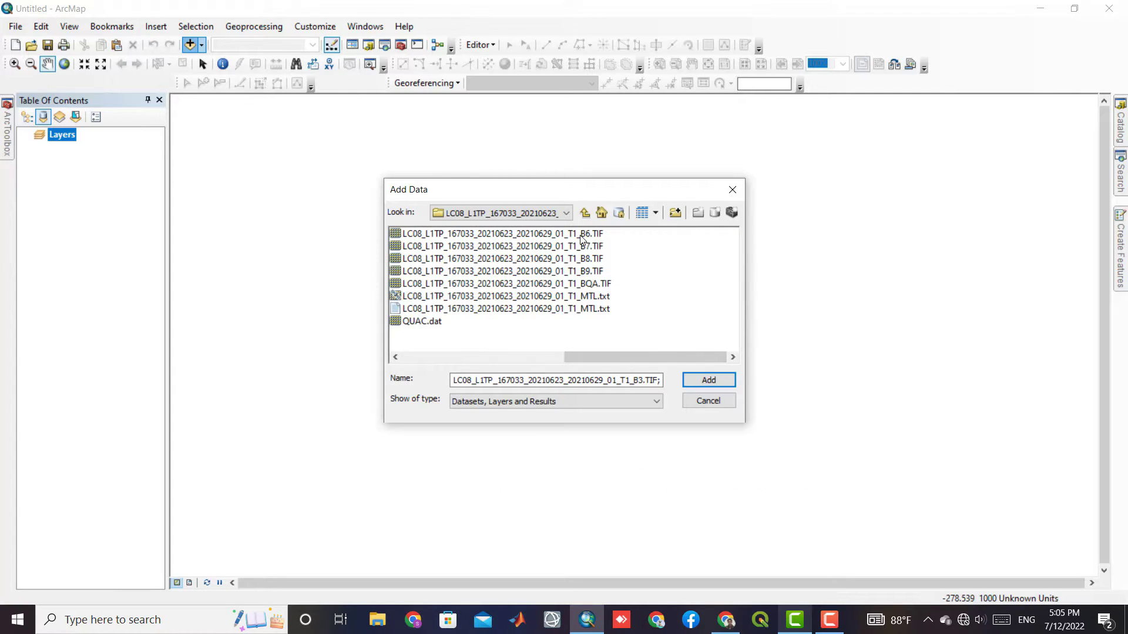
shift+click(584, 245)
click(707, 380)
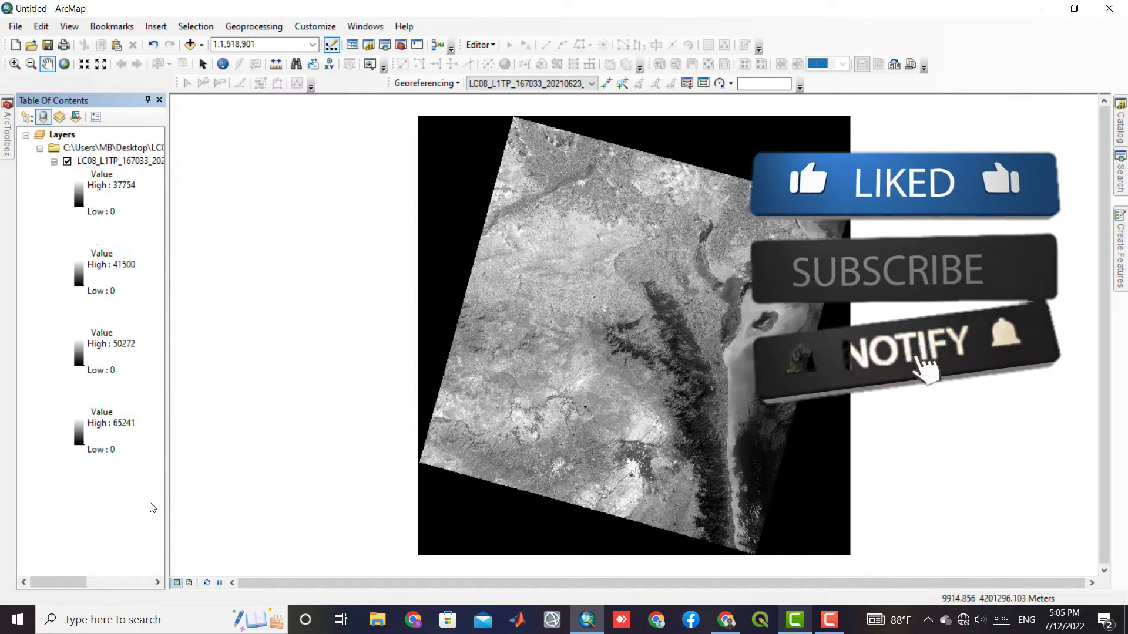
Step: Hide the B4, B5 and B6 band layers so that only the B3 band is displayed
click(71, 292)
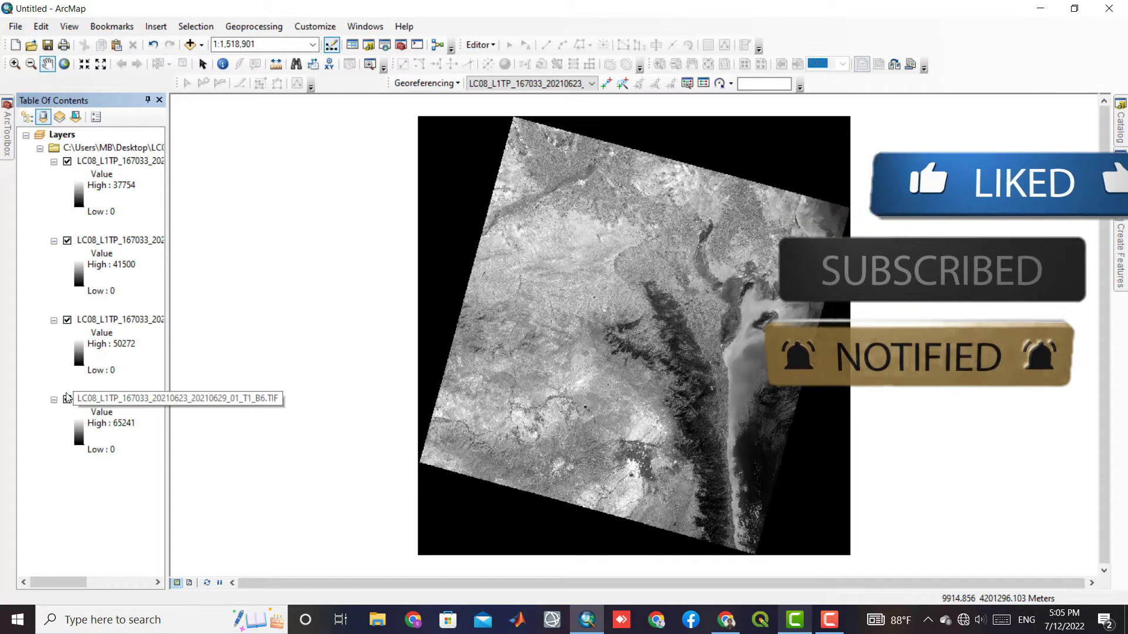
click(109, 162)
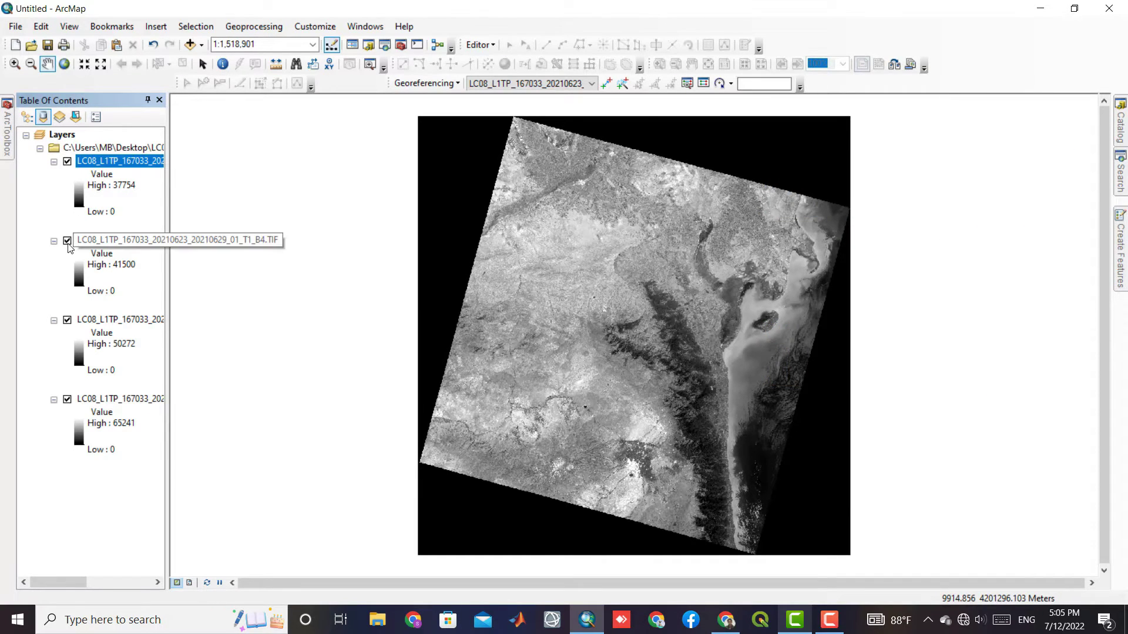
click(67, 241)
click(67, 320)
click(67, 399)
Step: Turn on the display background value 0 with no colour in the B3 layer's stretched symbology
right_click(96, 162)
click(163, 376)
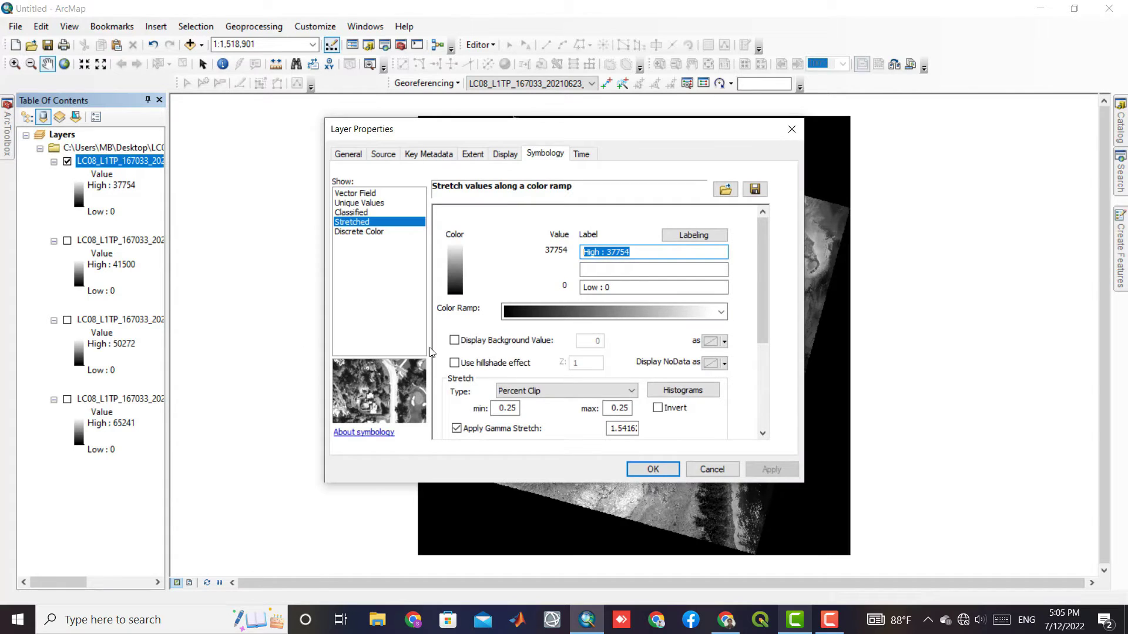
click(479, 342)
click(653, 470)
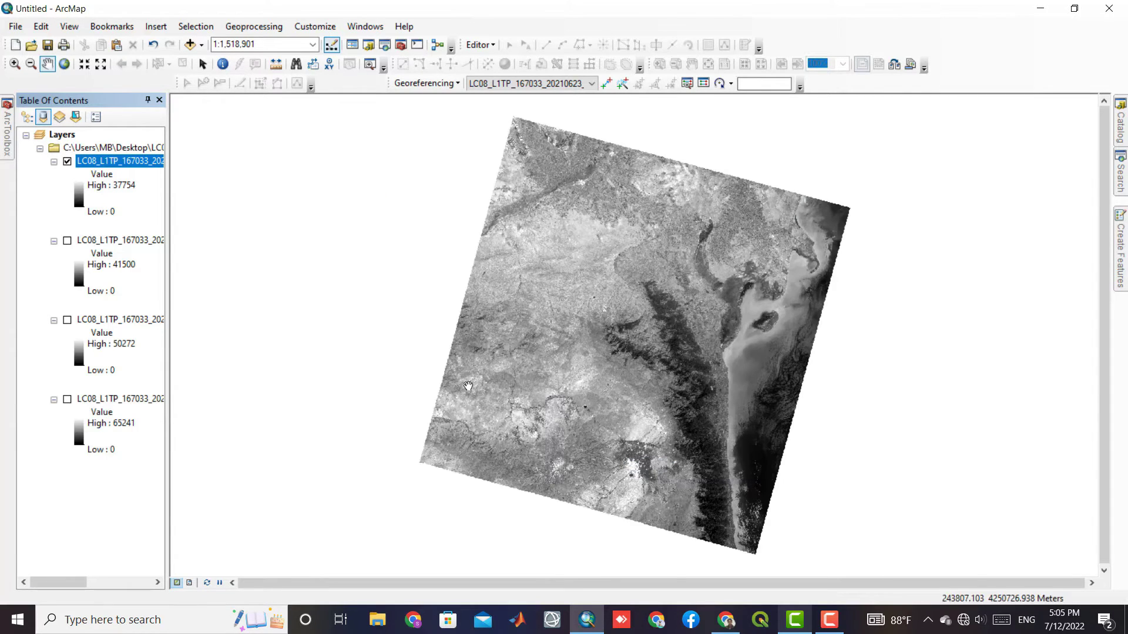
Step: Show the B4 layer and enable its display background value of 0 with no colour in the symbology
click(67, 240)
right_click(90, 240)
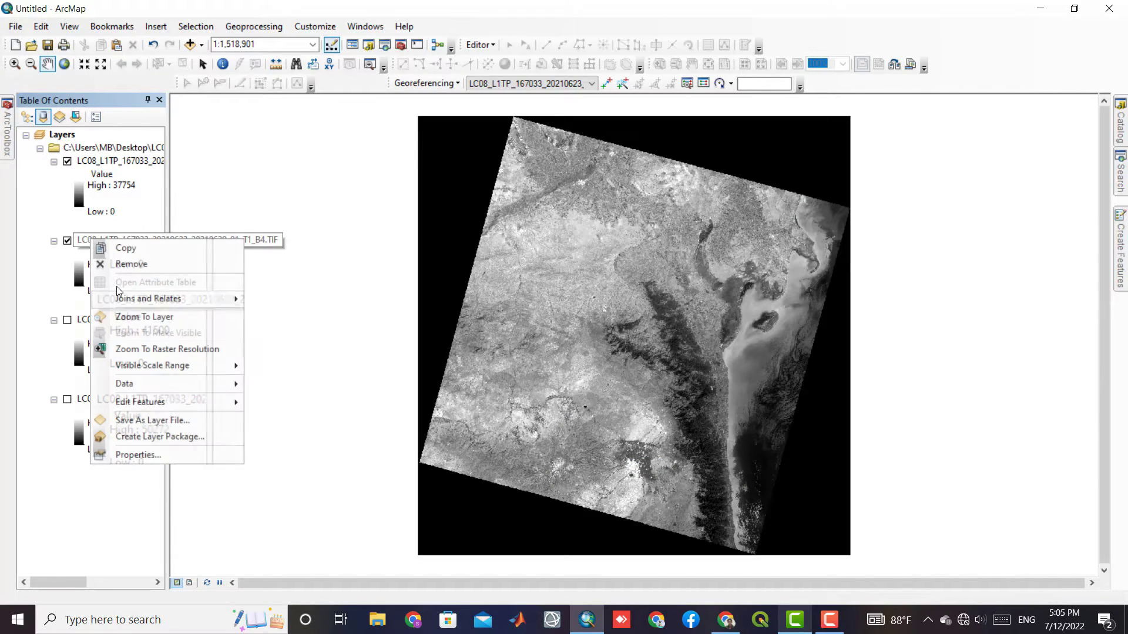
click(161, 455)
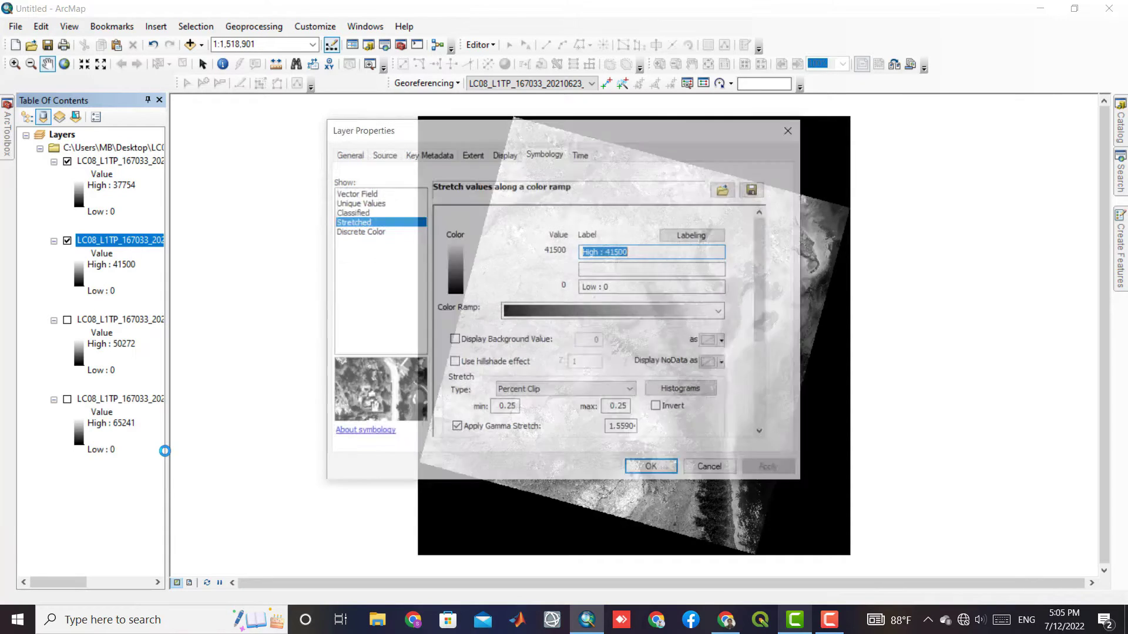
click(455, 340)
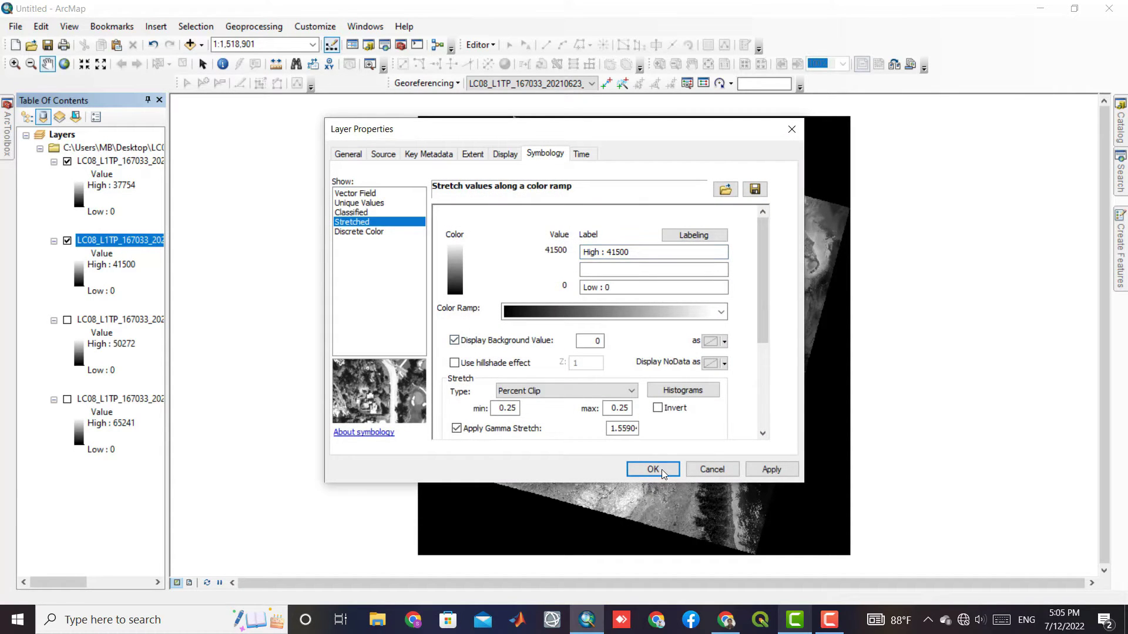
click(660, 468)
Step: Show the B5 layer and enable its display background value in the symbology properties
click(67, 320)
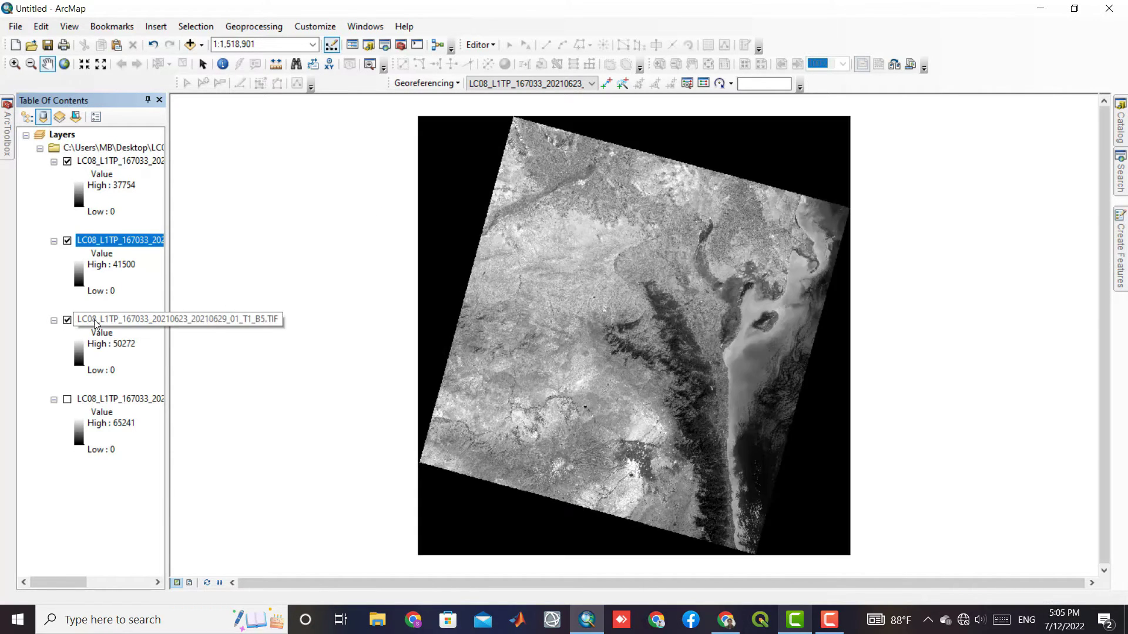
right_click(96, 322)
click(193, 534)
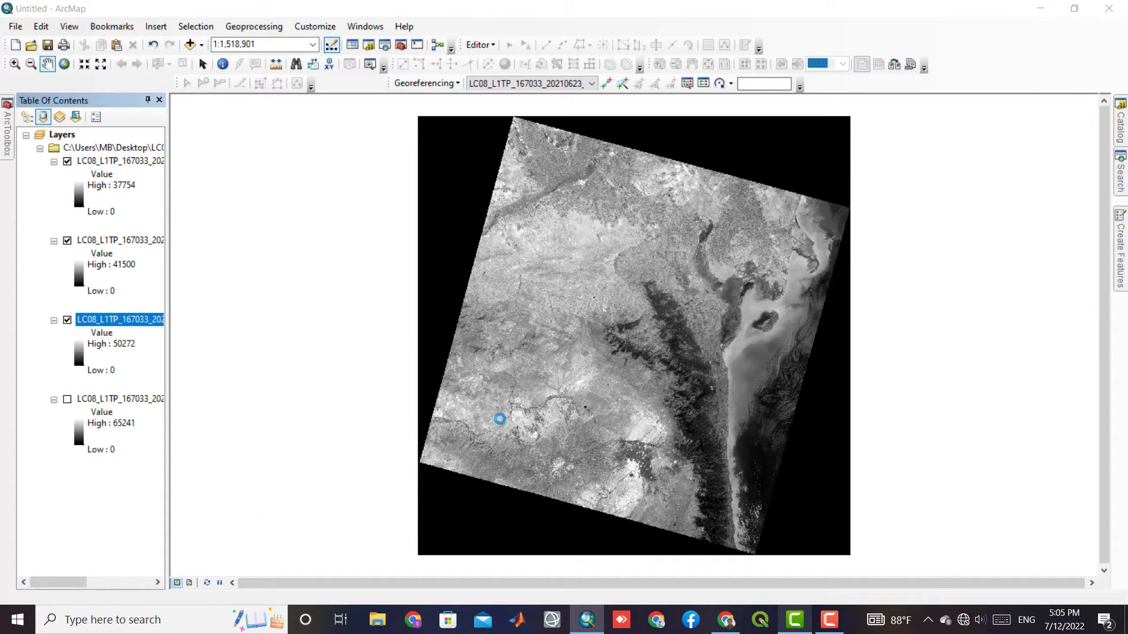
click(455, 340)
click(651, 467)
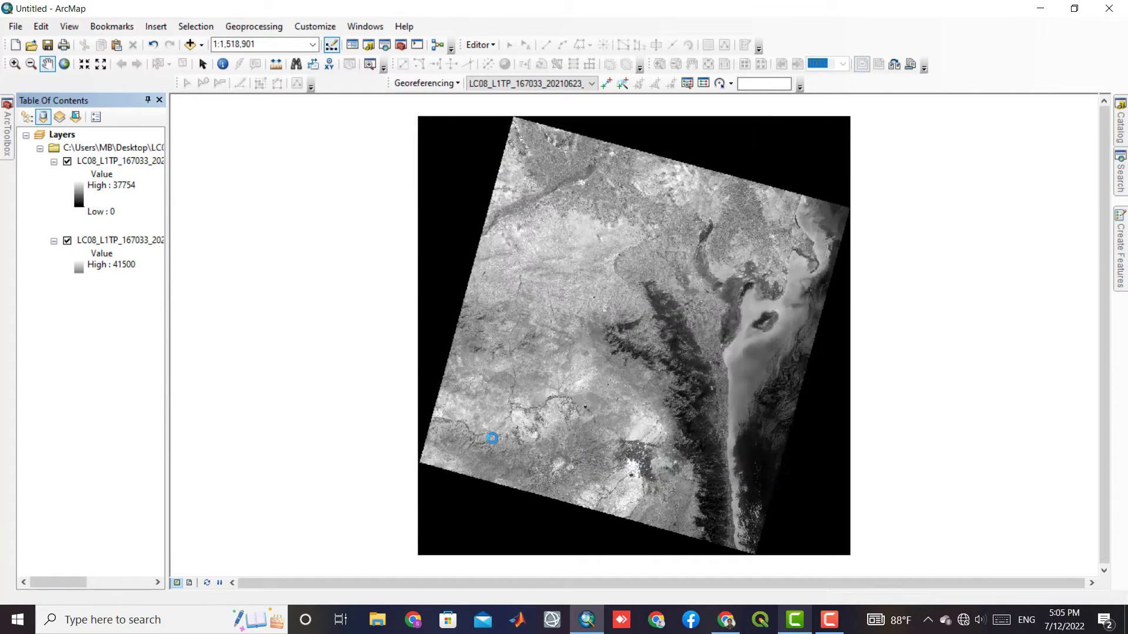
Step: Show the B6 layer and enable its display background value in the symbology properties
click(141, 402)
click(67, 399)
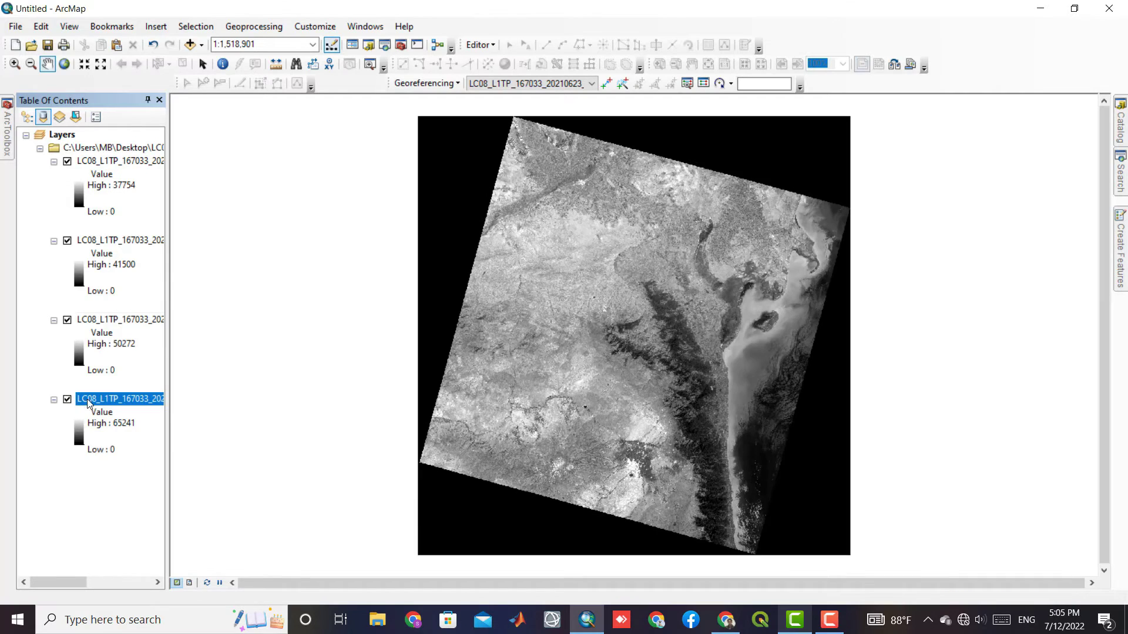
right_click(101, 407)
click(121, 390)
click(454, 340)
click(658, 469)
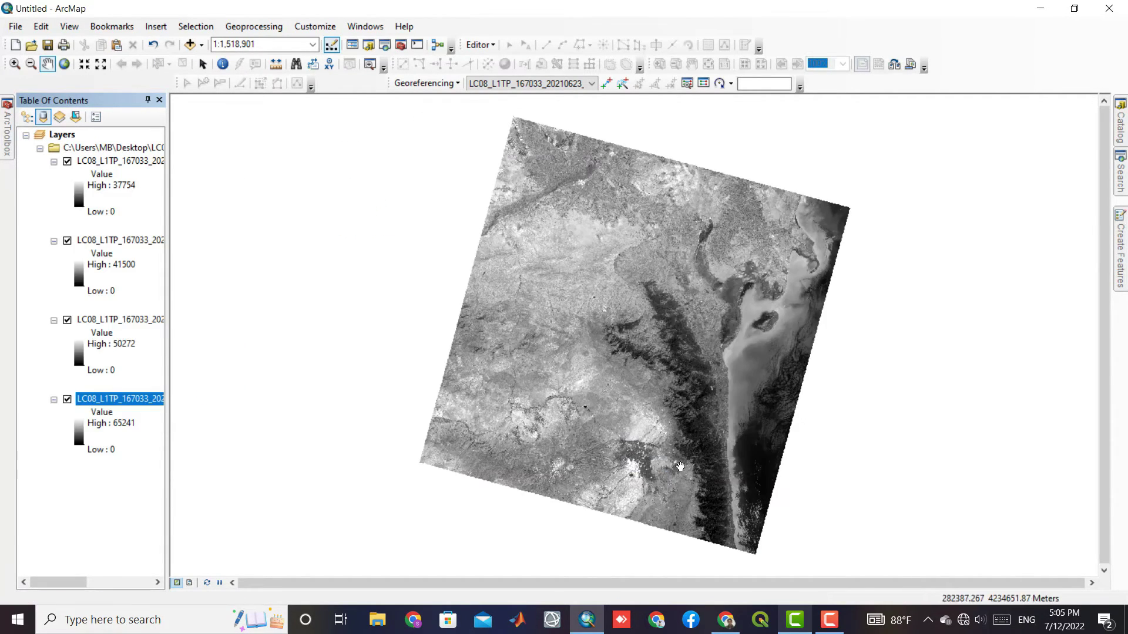
Step: Search the tools for "raster calculator" and open the Spatial Analyst Raster Calculator
click(1117, 178)
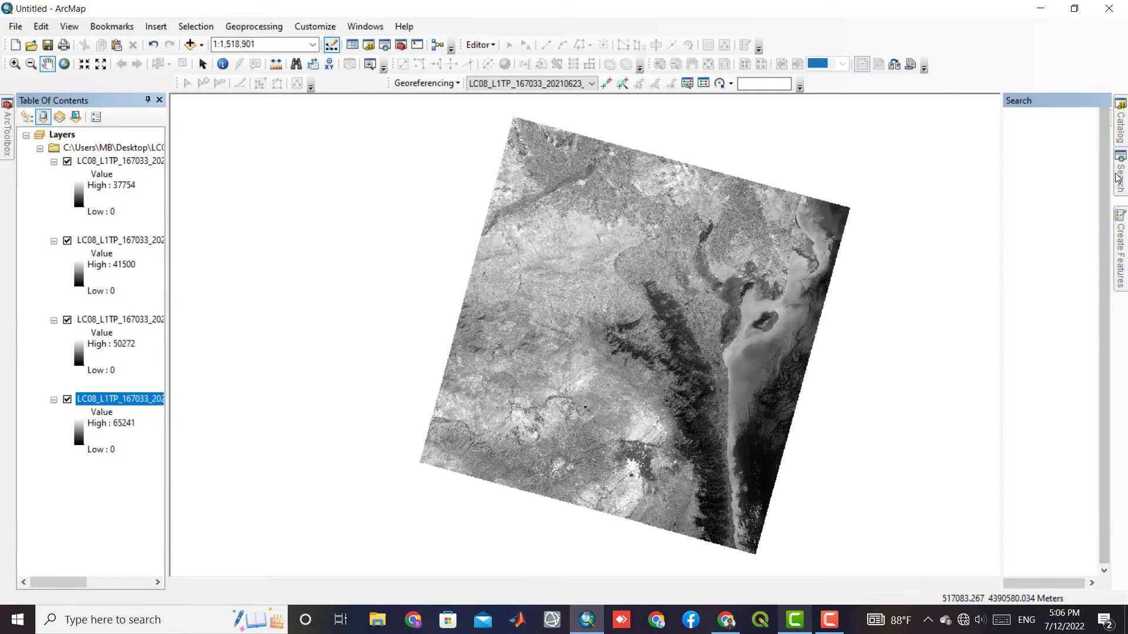
click(1021, 153)
text(raster)
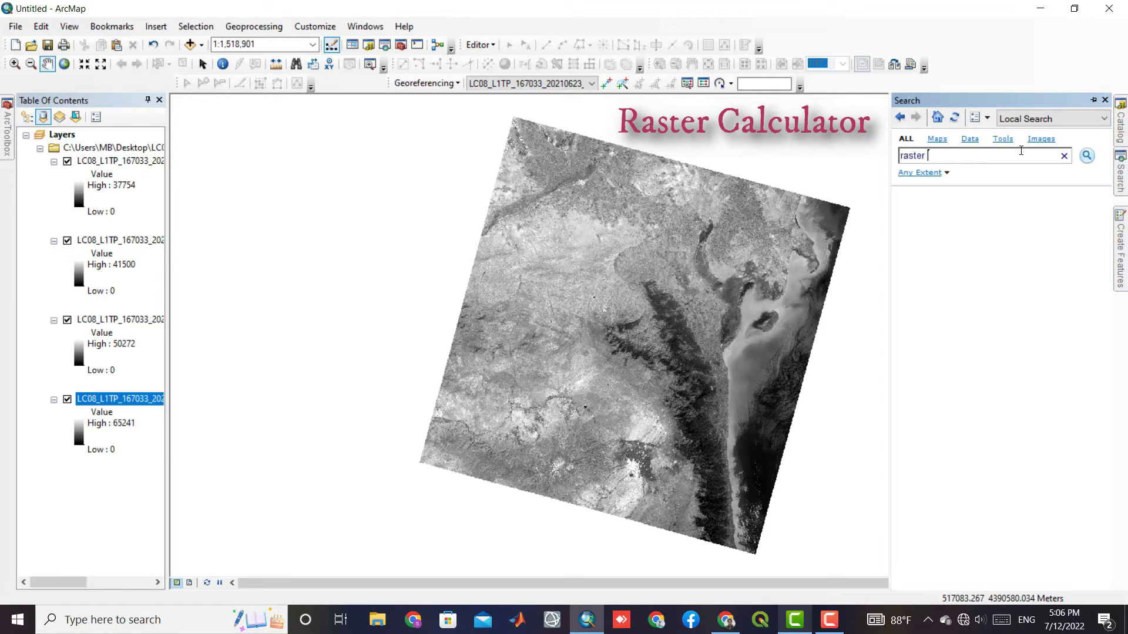
text( calculator)
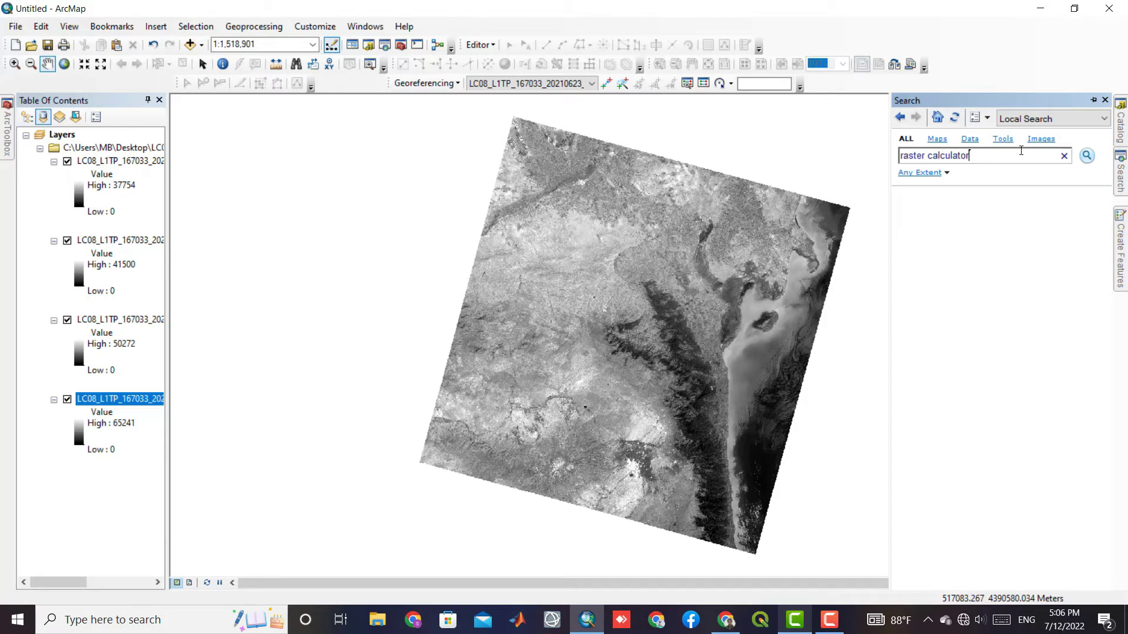
key(Return)
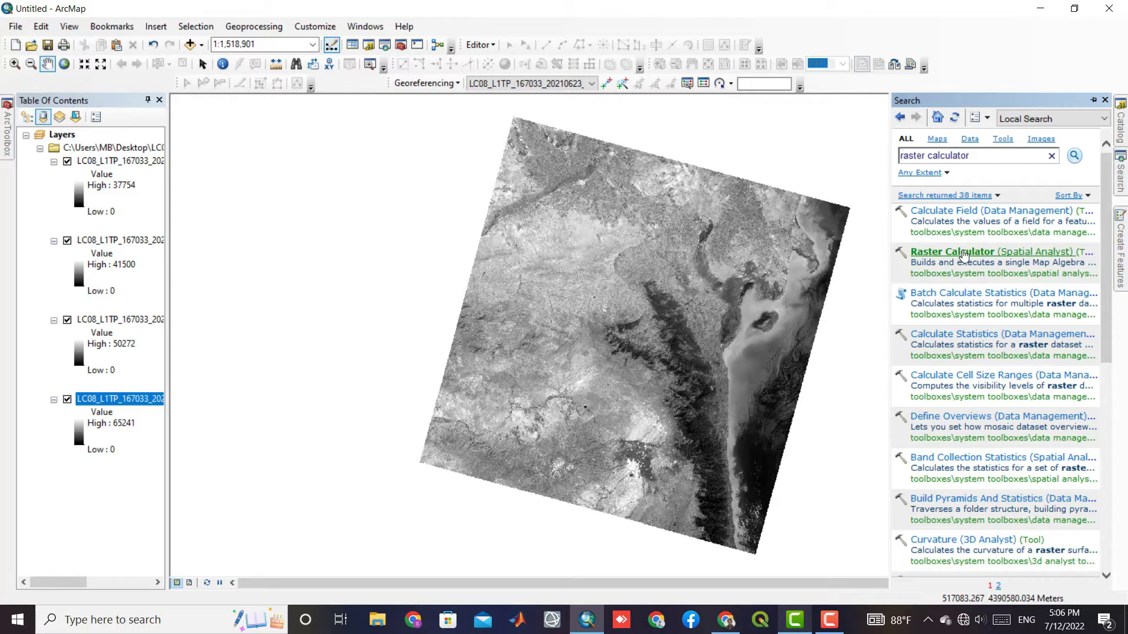
click(964, 254)
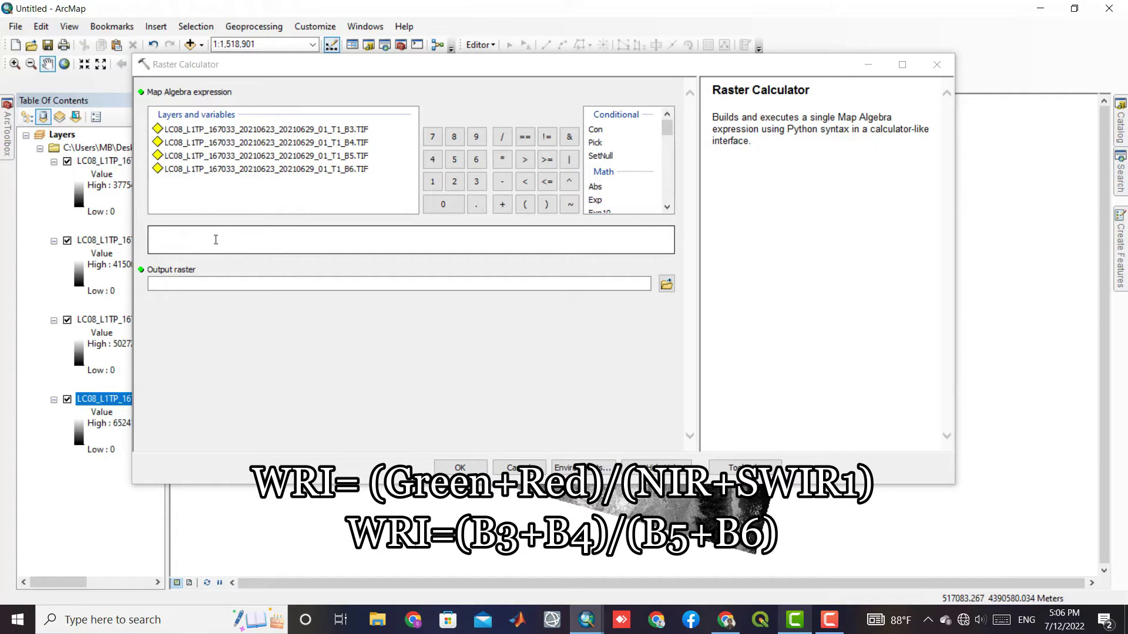
Step: Build the numerator of the map algebra expression as Float of the B3 band plus the B4 band
click(216, 240)
scroll(668, 133, down, 2)
double_click(596, 150)
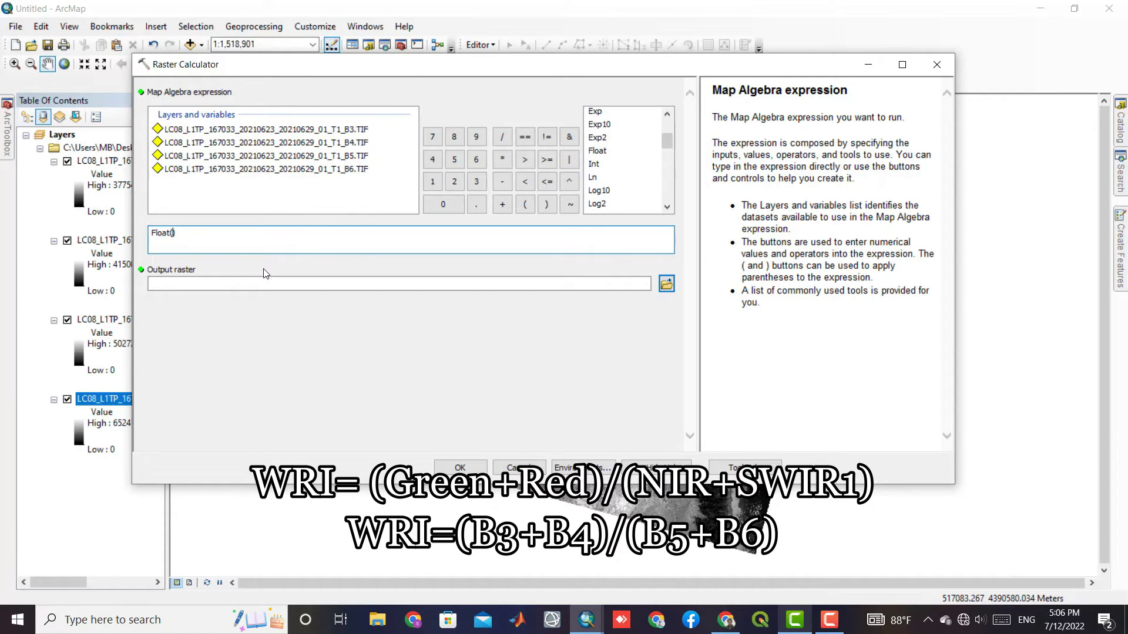
double_click(352, 130)
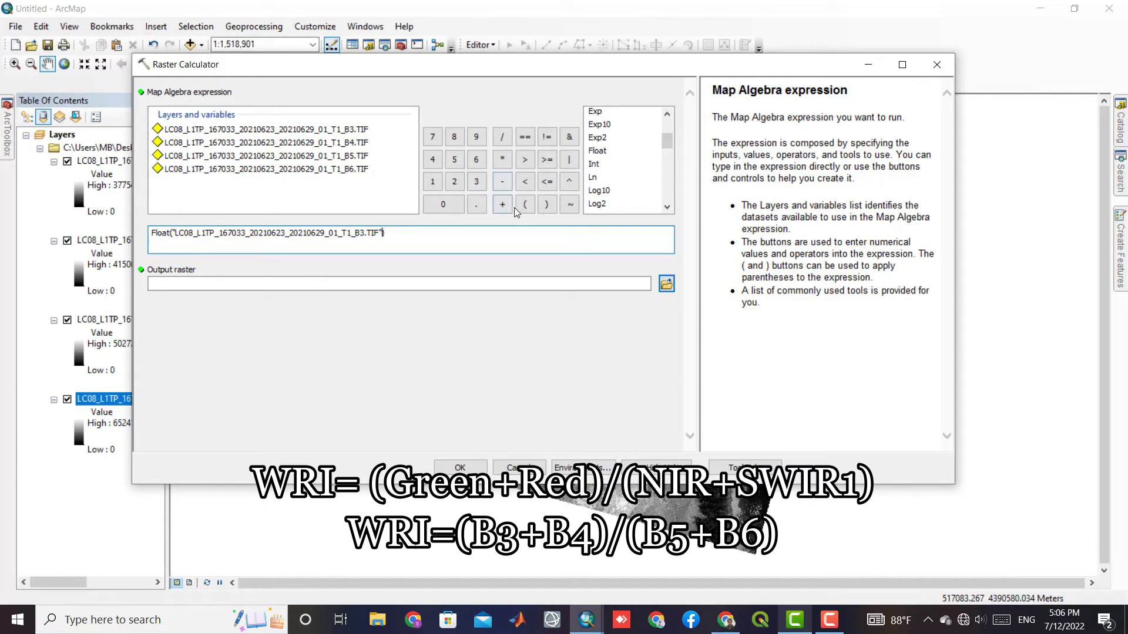
double_click(359, 143)
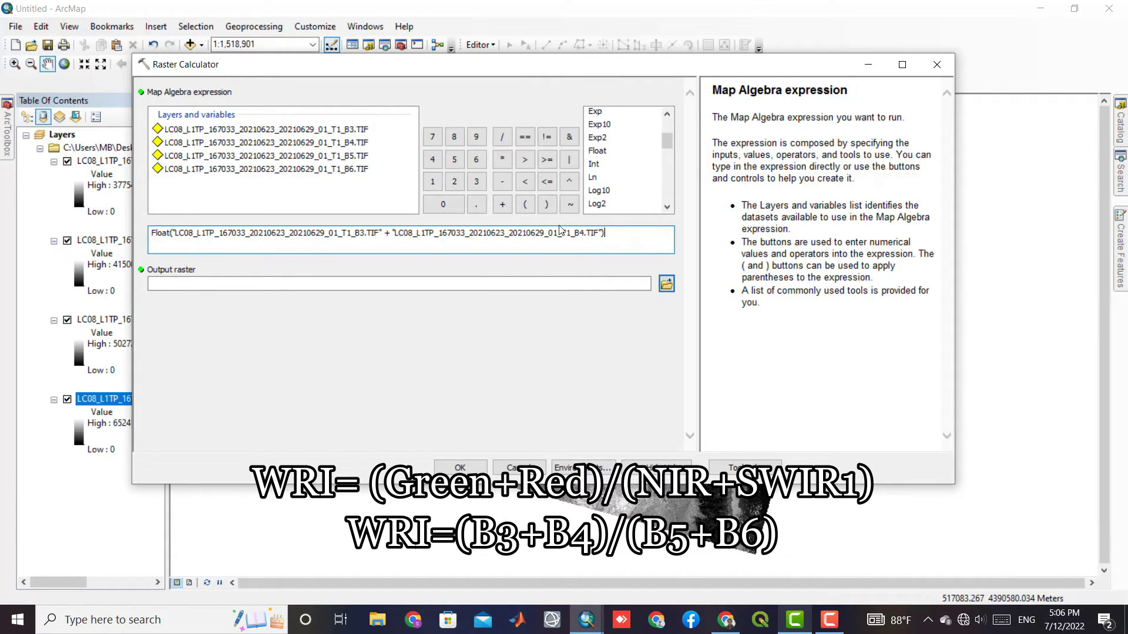
Step: Divide the expression by Float of the B5 band plus the B6 band
click(502, 138)
double_click(597, 151)
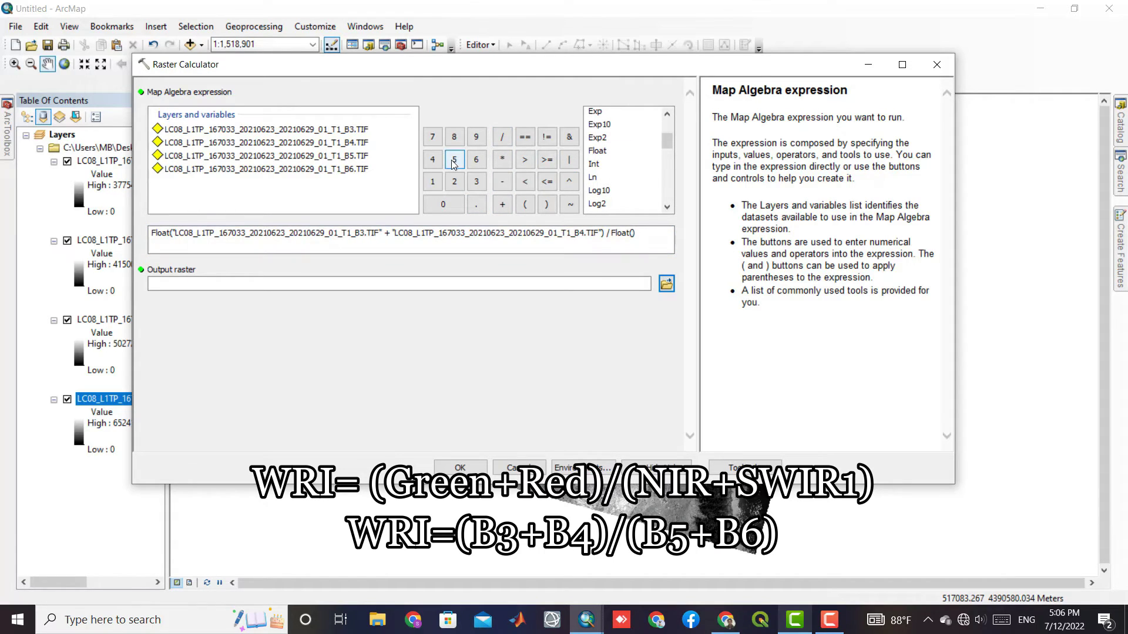
double_click(349, 155)
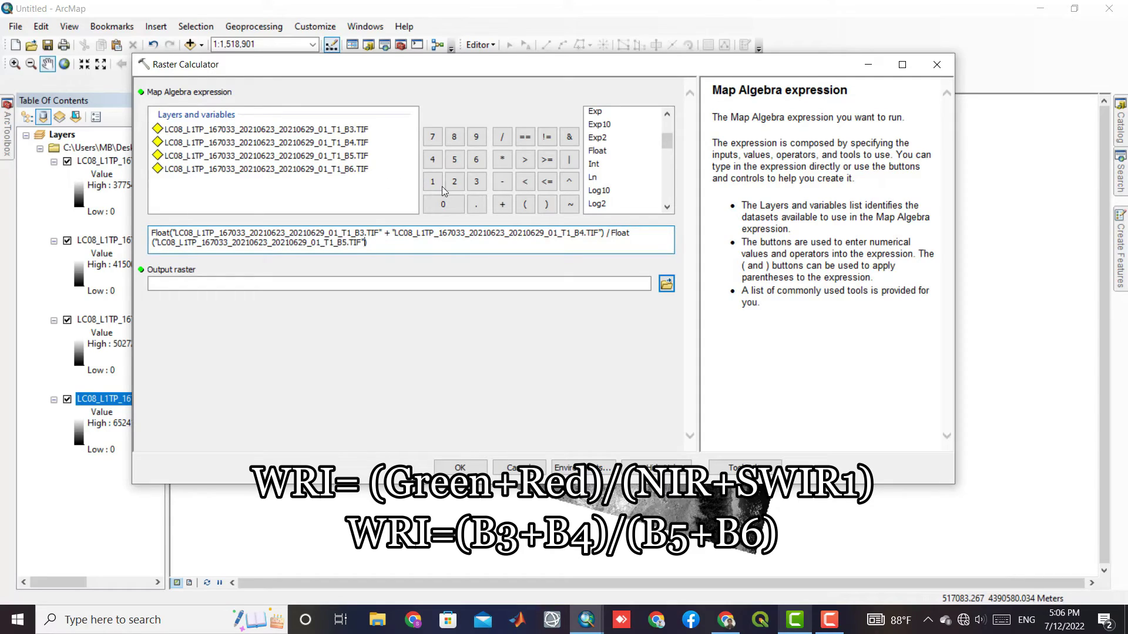
click(503, 205)
double_click(352, 170)
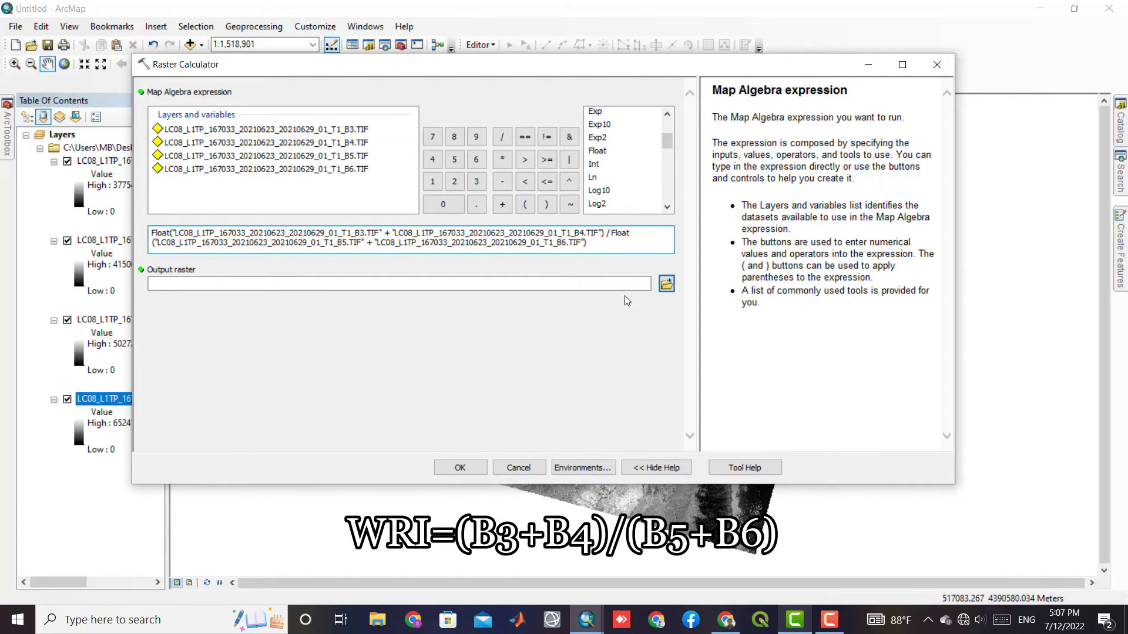
Step: Name the output raster WRI in the DeepLearning folder and run the raster calculation
click(666, 284)
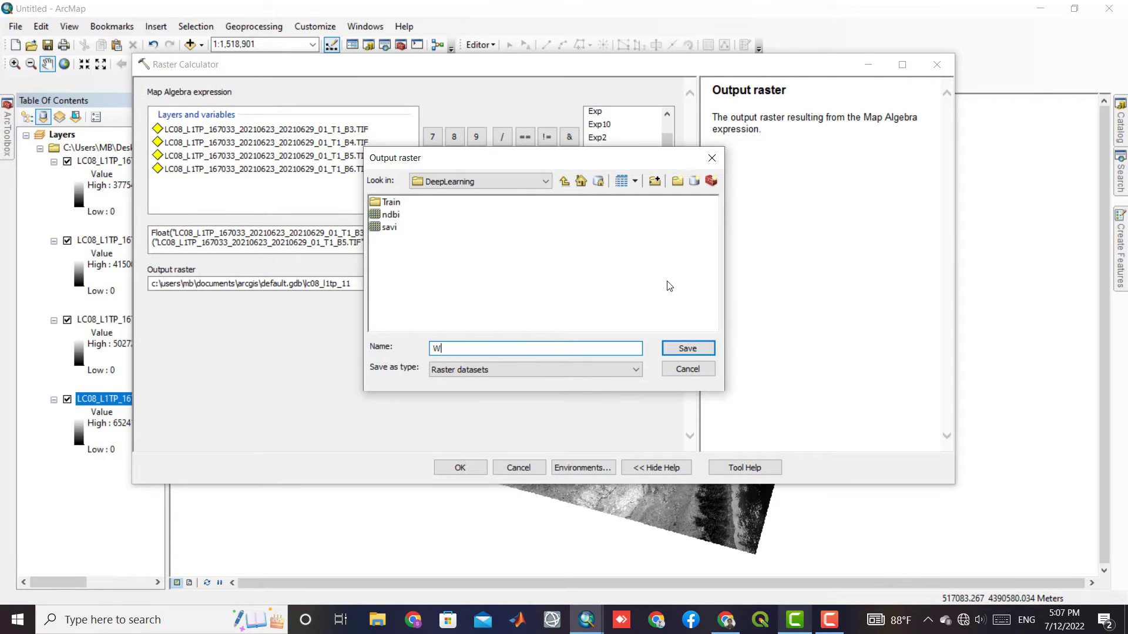
key(Return)
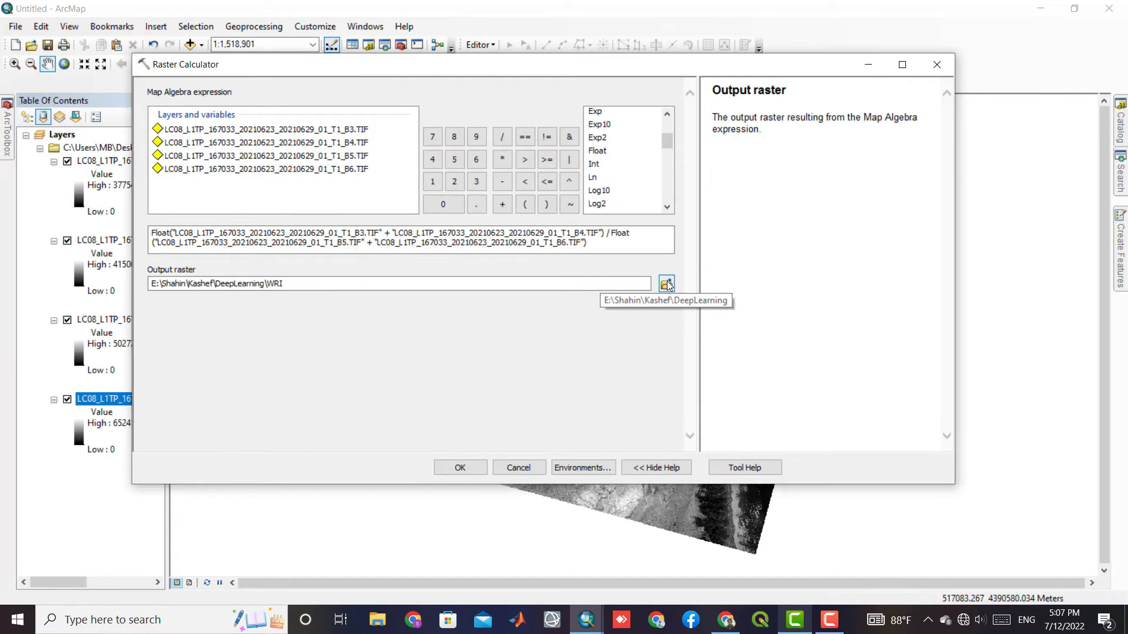
click(462, 467)
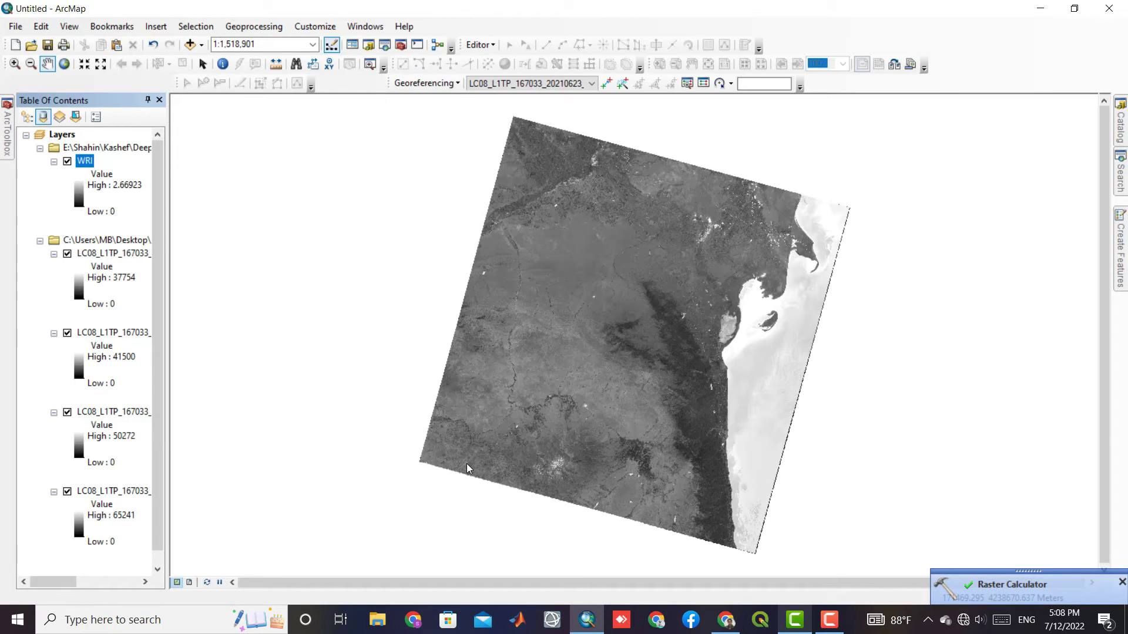
Step: Hide the B3, B4, B5 and B6 source layers and collapse their folder group, leaving WRI displayed
click(68, 253)
click(68, 333)
click(68, 412)
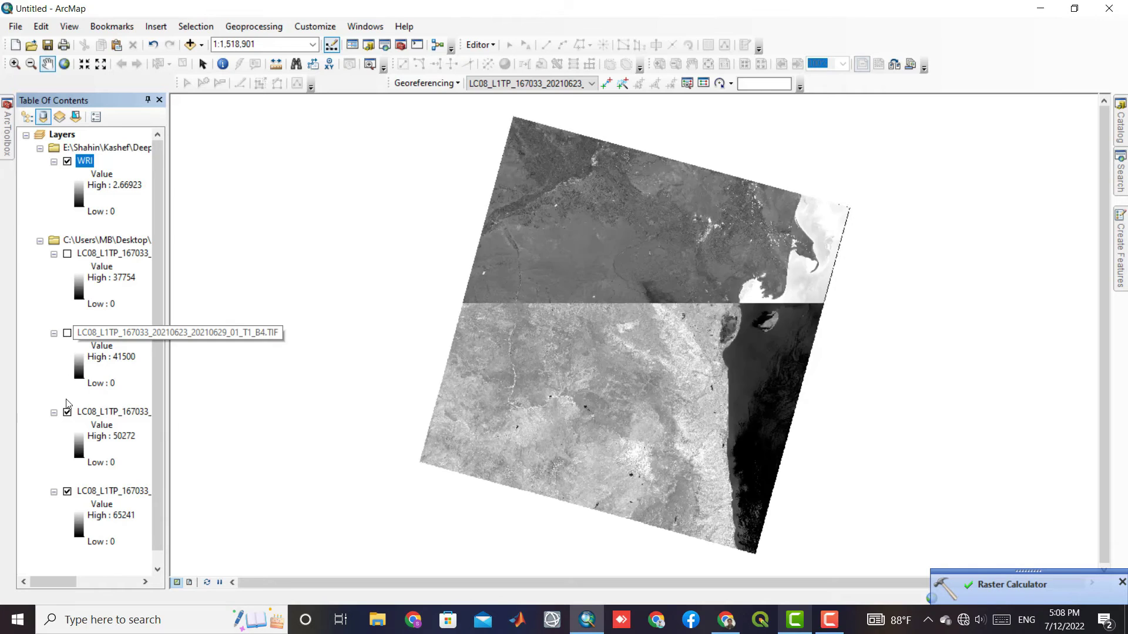
click(68, 491)
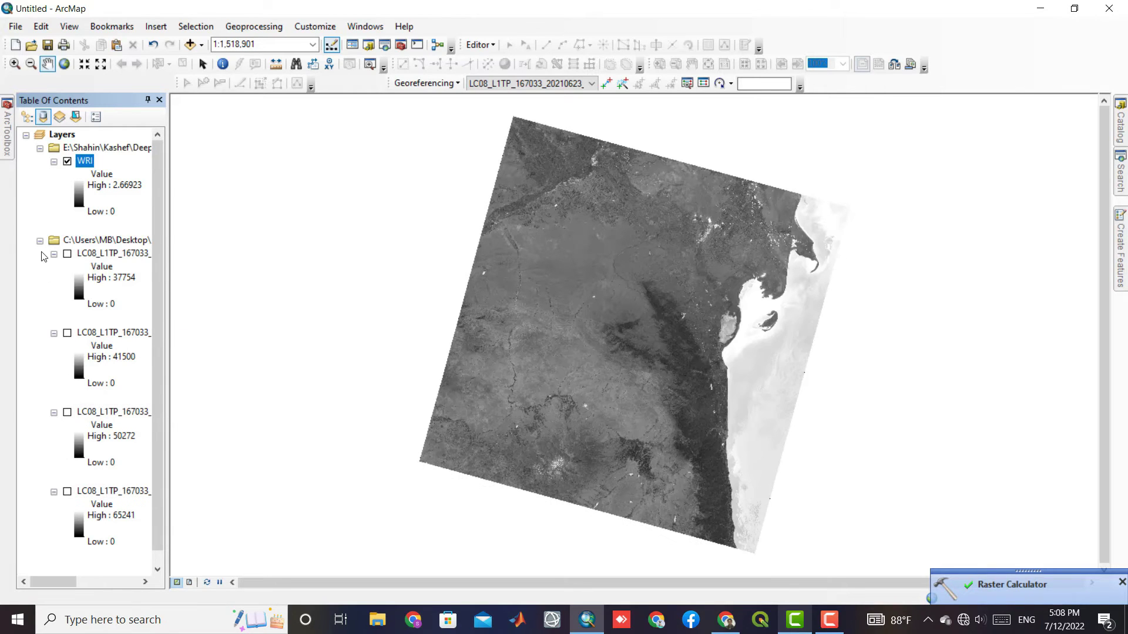
click(40, 240)
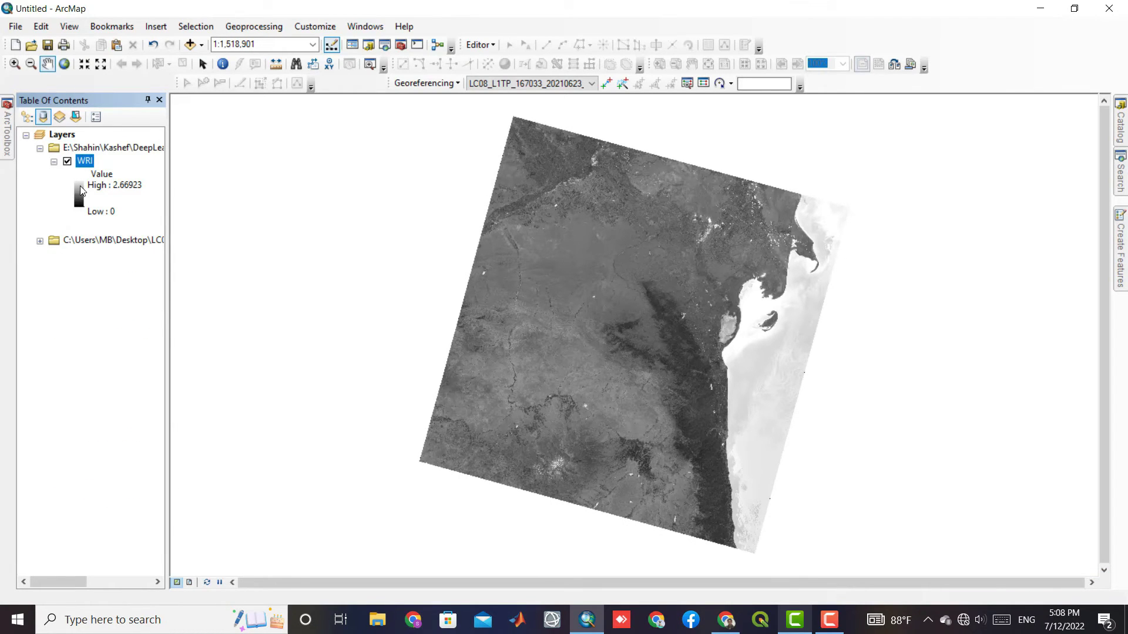
Step: Apply the red-yellow-cyan-blue colour ramp to the WRI layer
drag(601, 294, 582, 284)
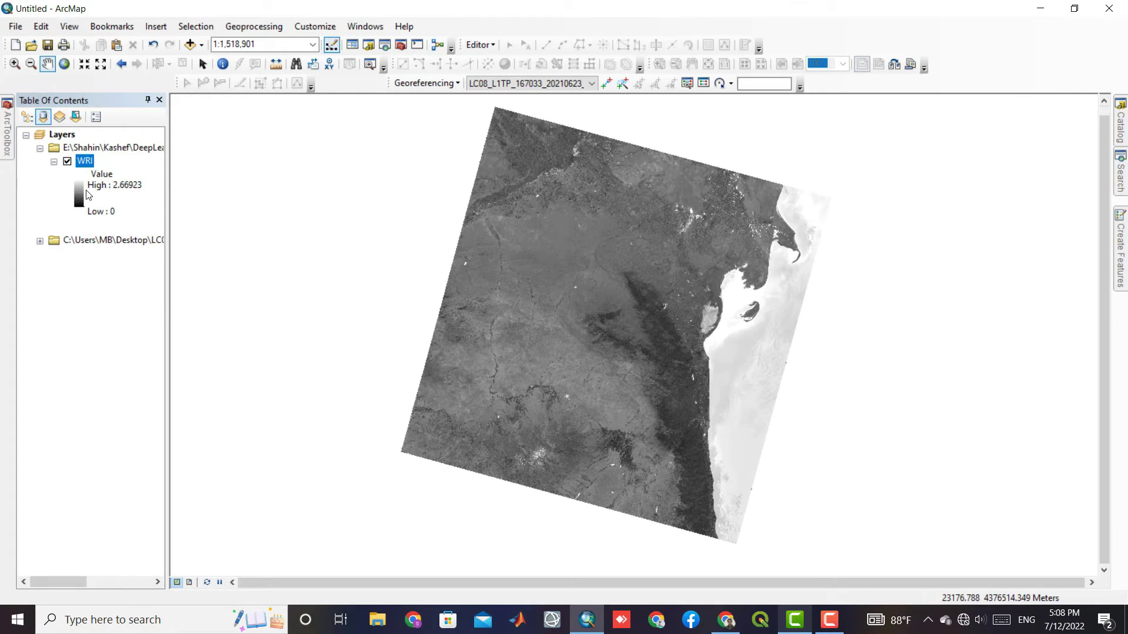
click(86, 195)
click(78, 187)
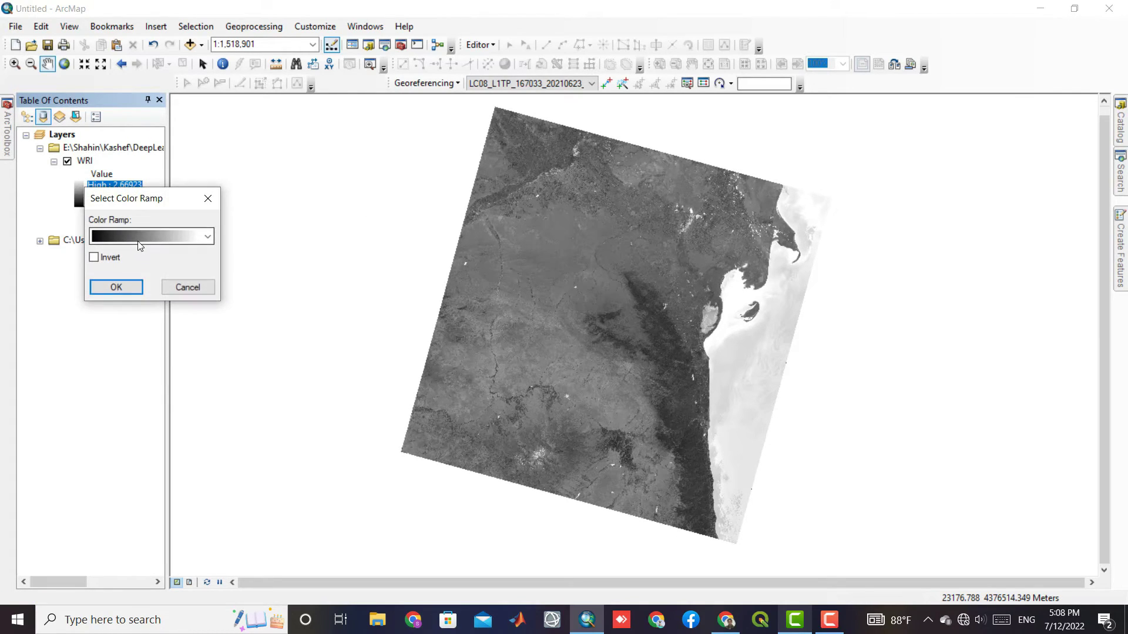
click(139, 237)
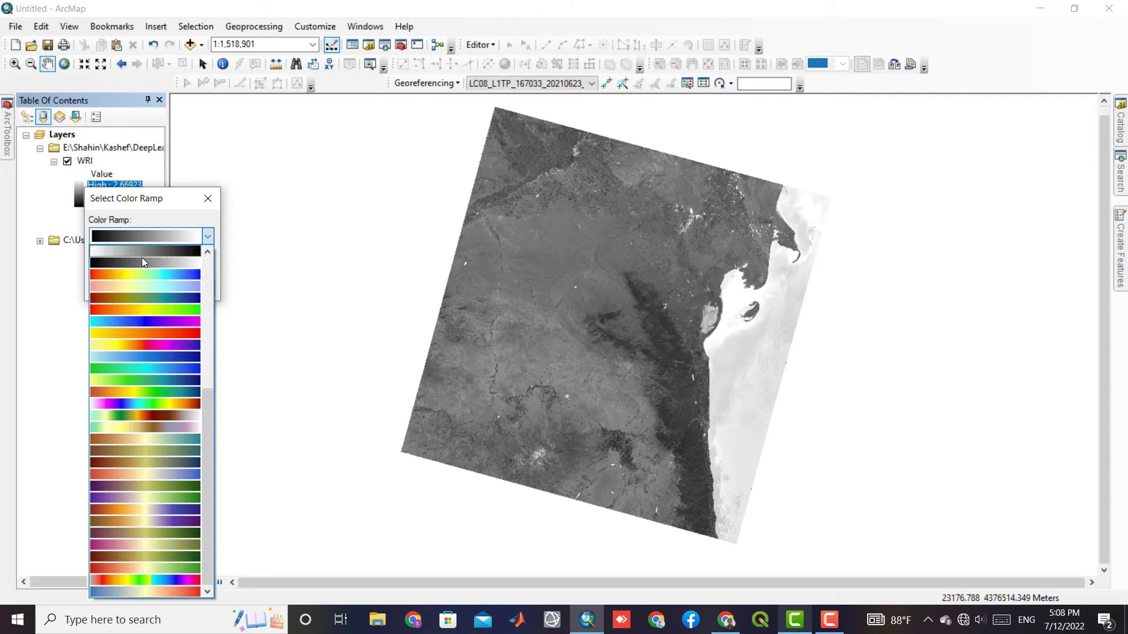
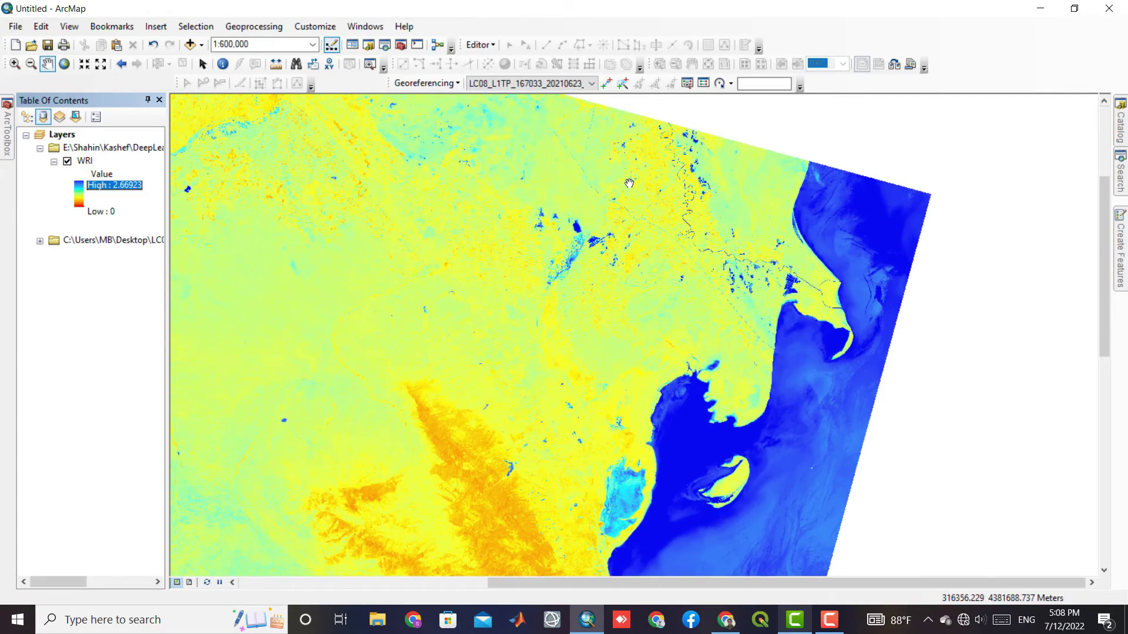
Step: Examine the rivers, ponds, coastline and island in the coloured WRI raster at close range and at full extent
scroll(629, 184, down, 4)
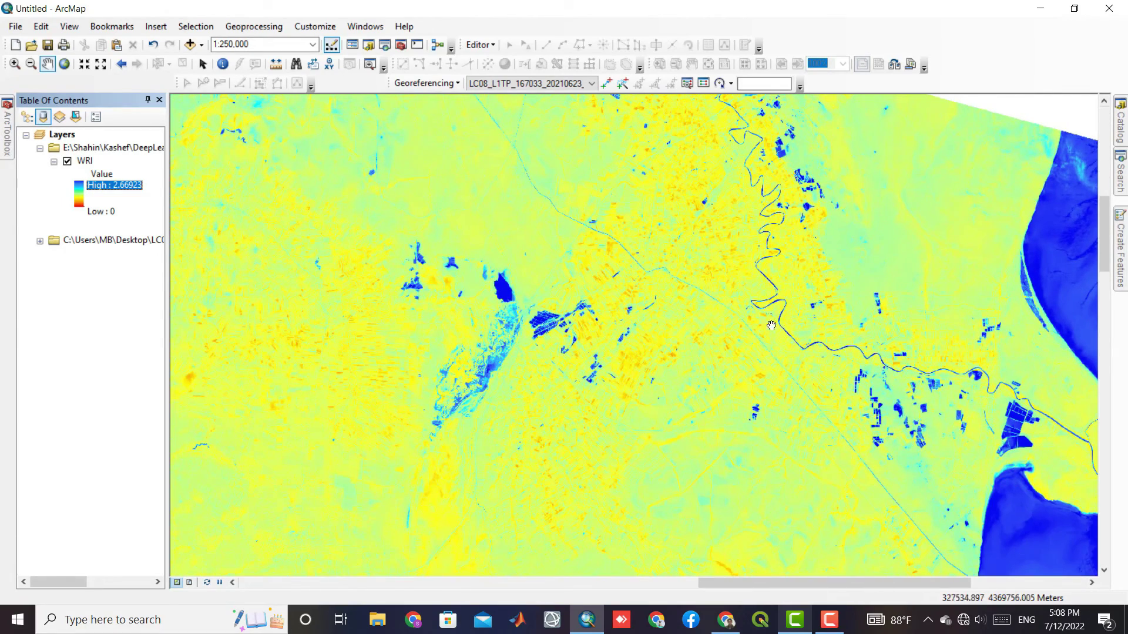
drag(958, 421, 704, 254)
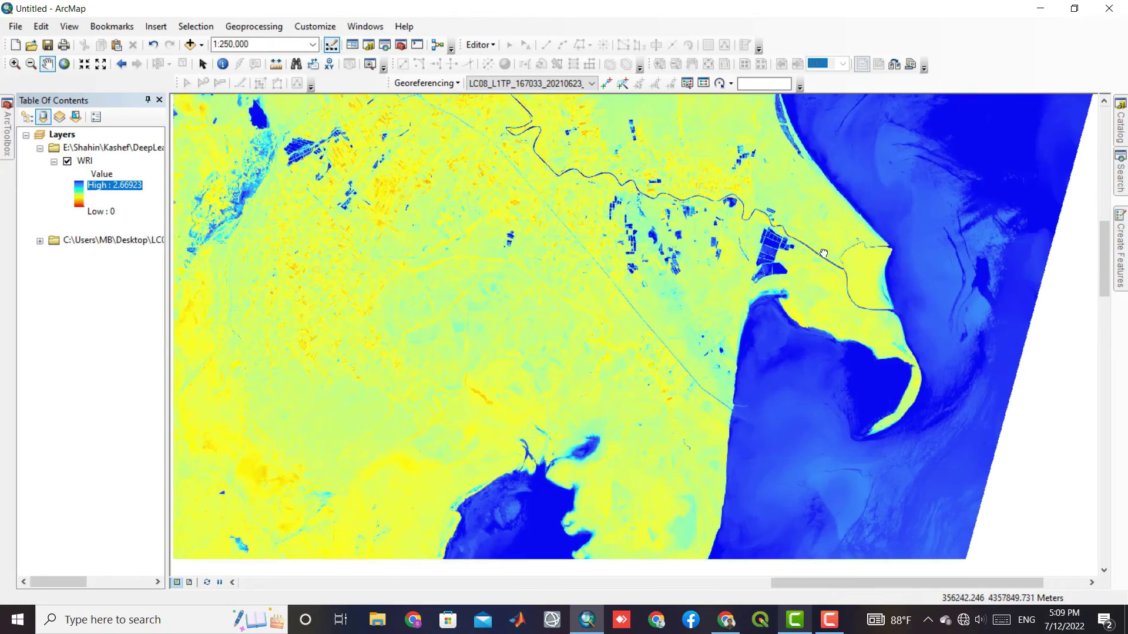
drag(742, 488, 1028, 191)
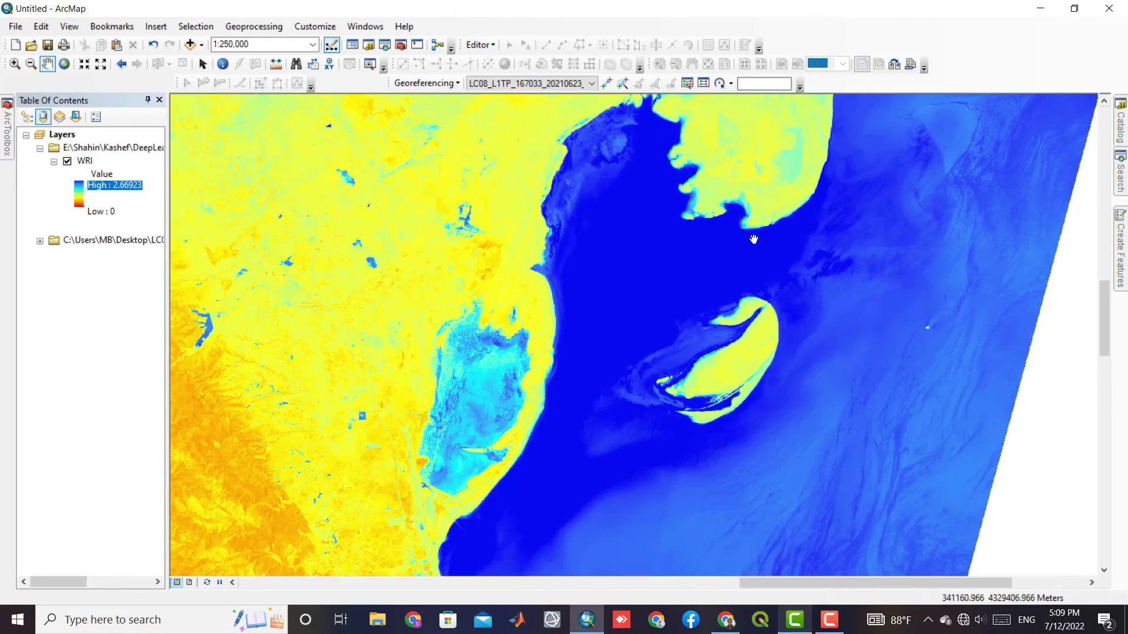
drag(894, 437, 649, 303)
scroll(649, 304, up, 3)
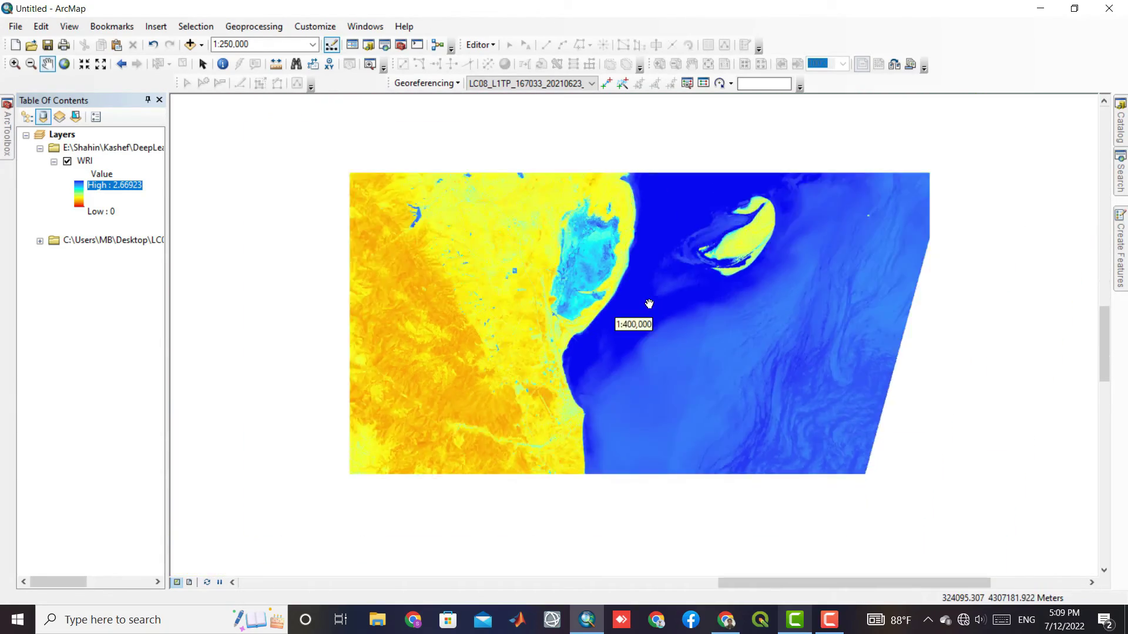
scroll(613, 317, up, 1)
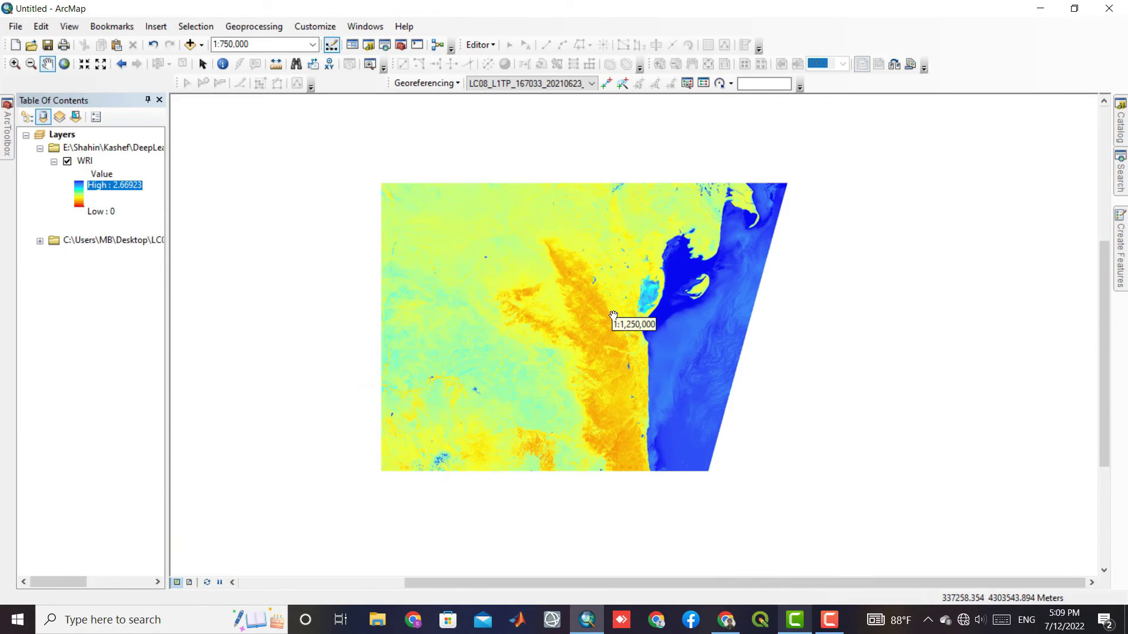
scroll(262, 196, up, 1)
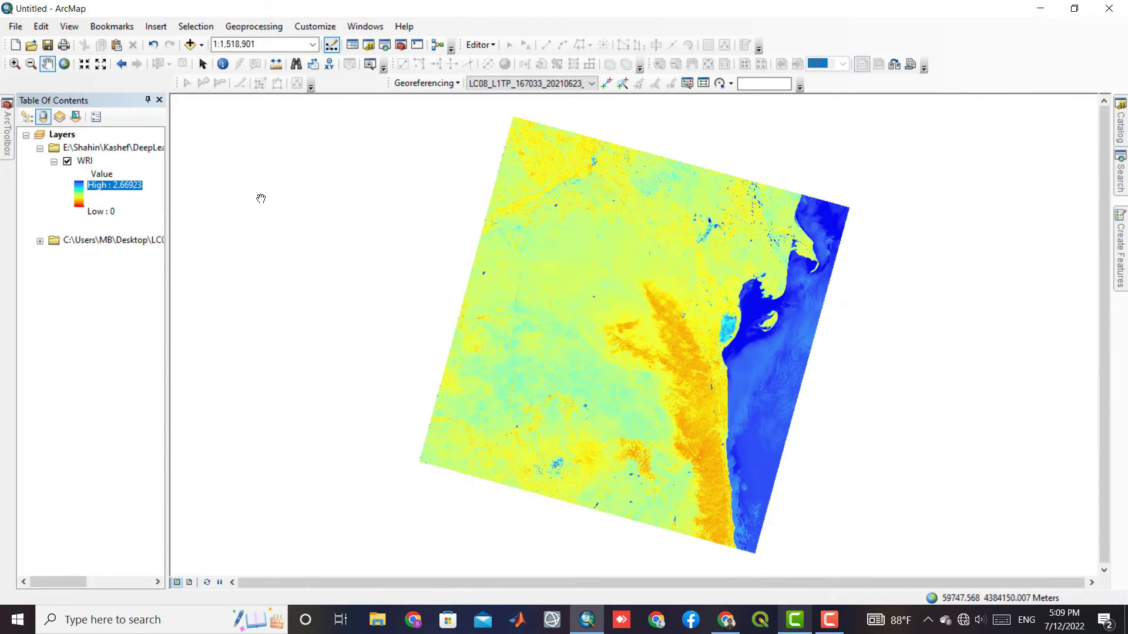
Step: Change the WRI layer's colour ramp to the diverging brown-orange, pale yellow and dark blue ramp
click(79, 185)
click(141, 234)
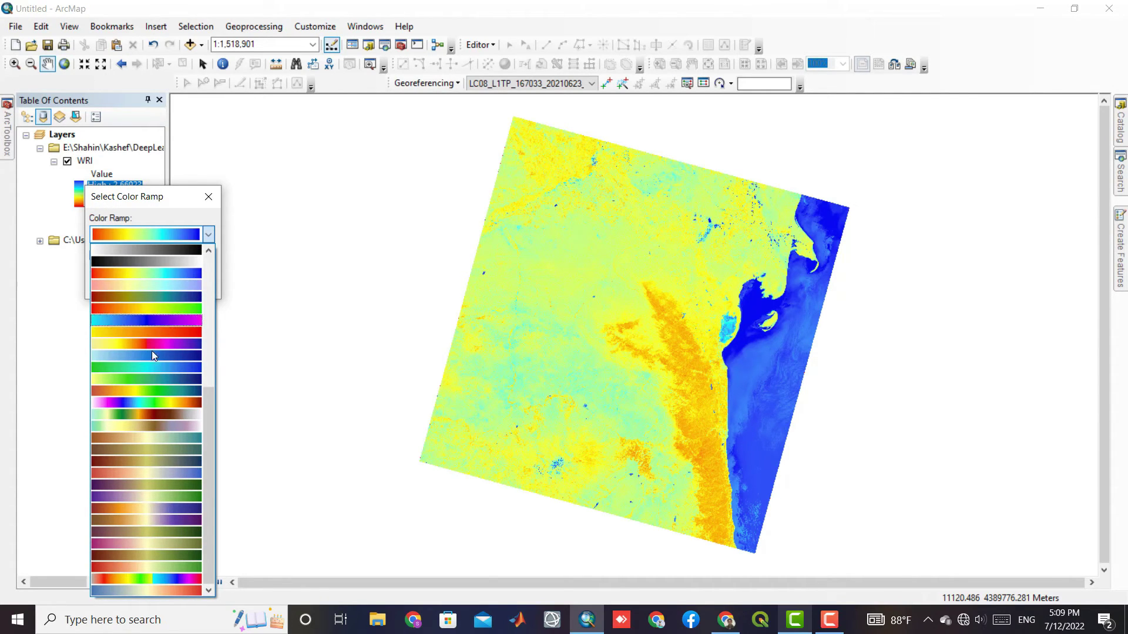
click(167, 506)
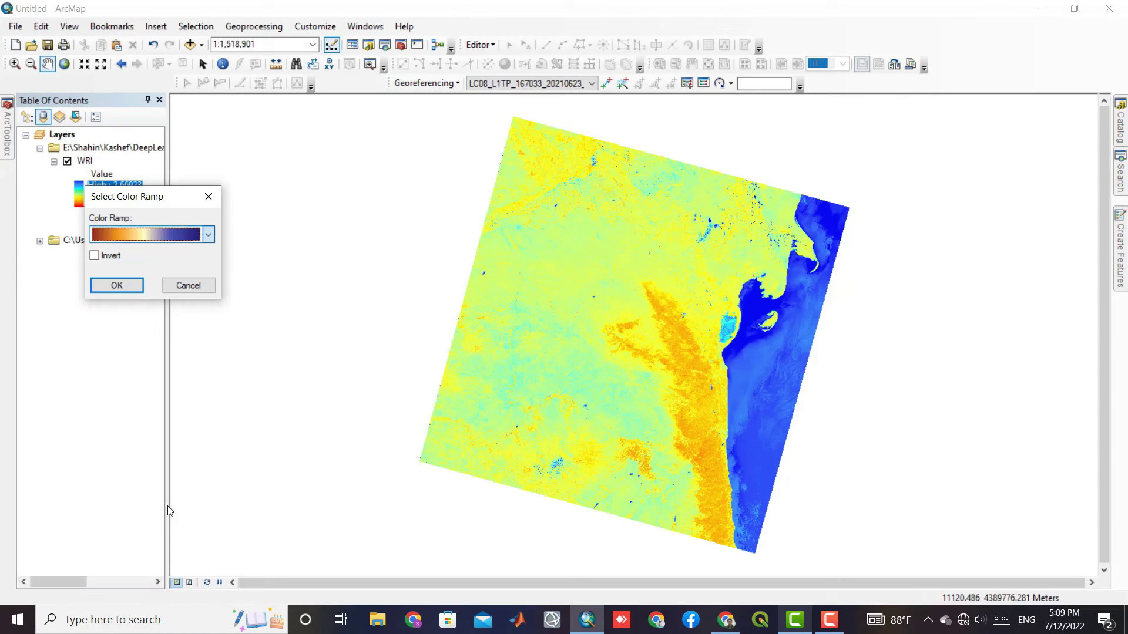
click(117, 285)
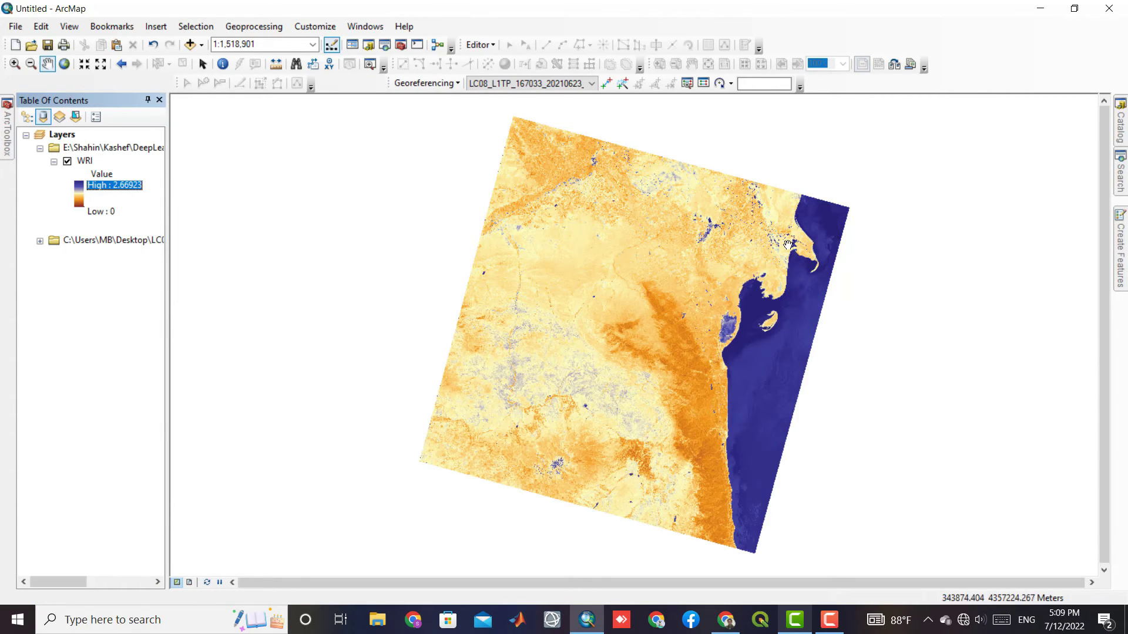
Step: Expand the source band folder group and turn on the B3 layer beneath WRI, with the coastal bay in close view
scroll(790, 244, down, 2)
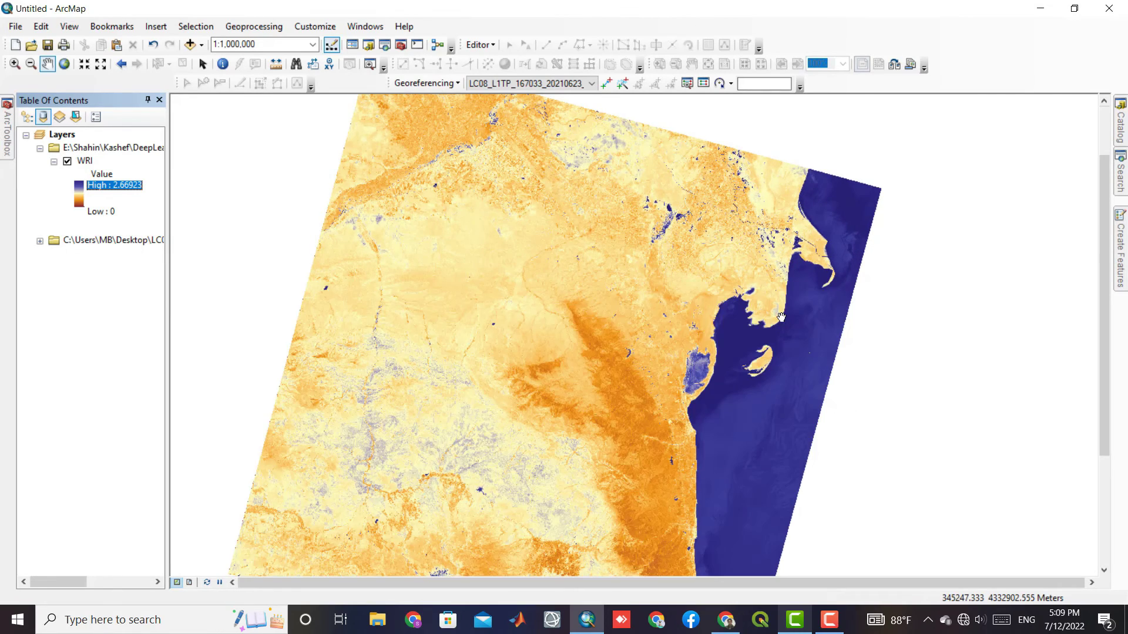
scroll(780, 318, up, 2)
scroll(781, 293, down, 8)
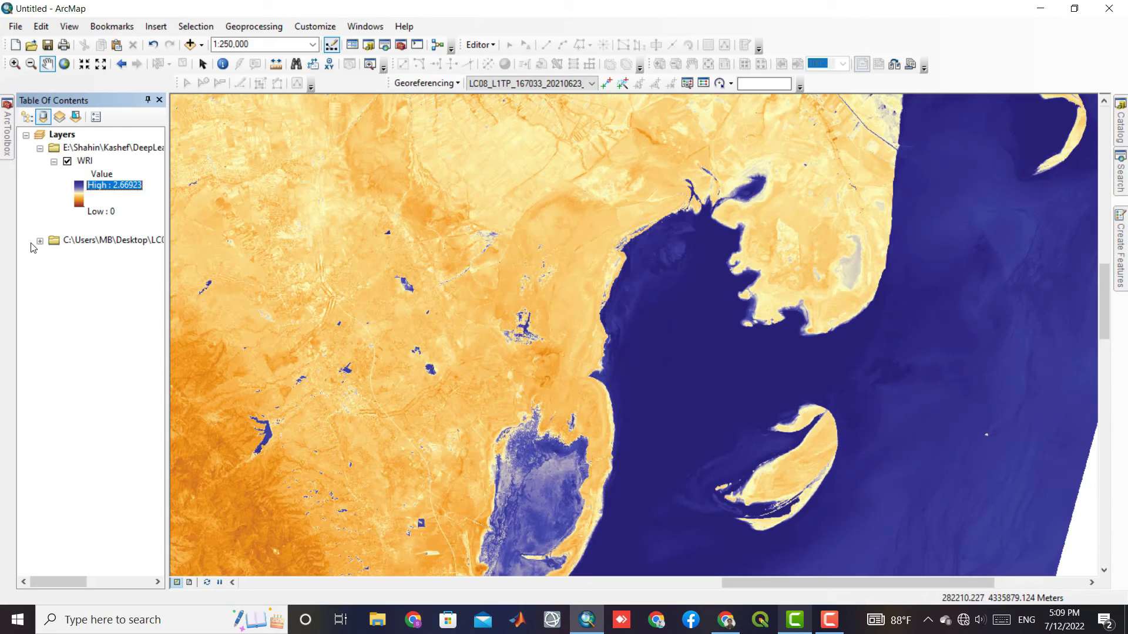
click(40, 240)
click(68, 254)
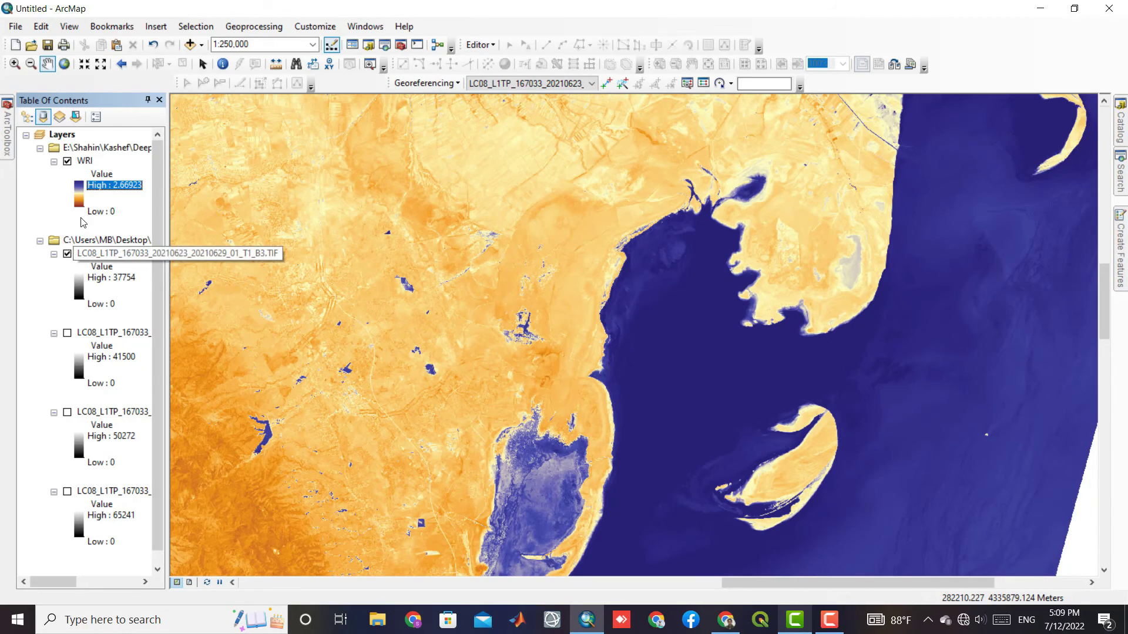
Step: Compare WRI with the B3 band around the bay by switching WRI visibility off and on, ending with WRI hidden
click(68, 162)
click(68, 161)
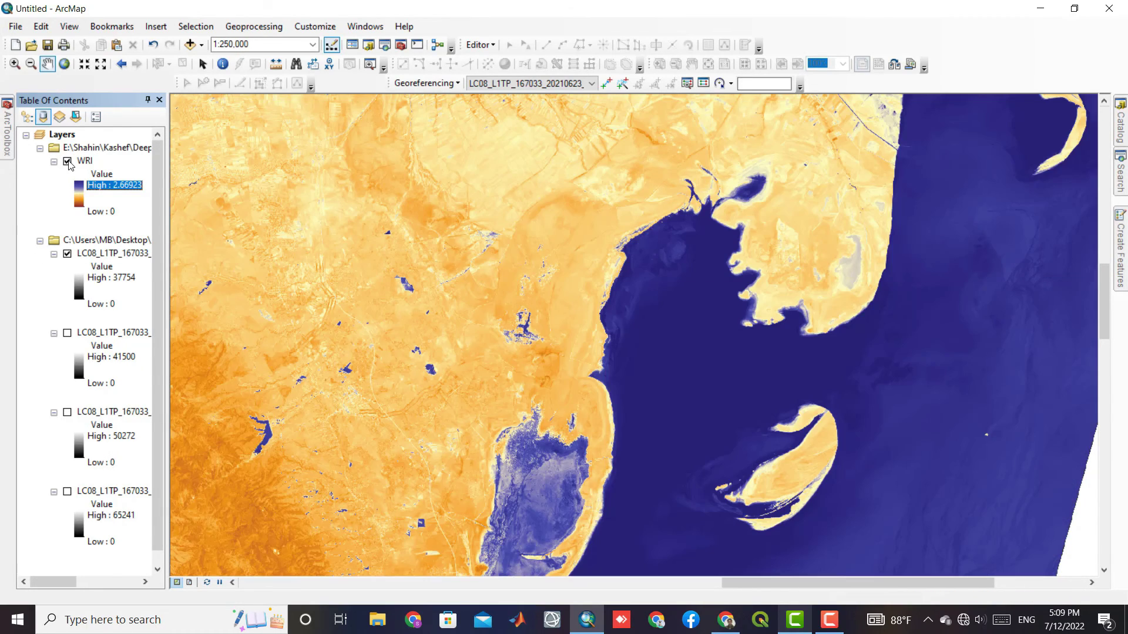
click(68, 161)
click(68, 162)
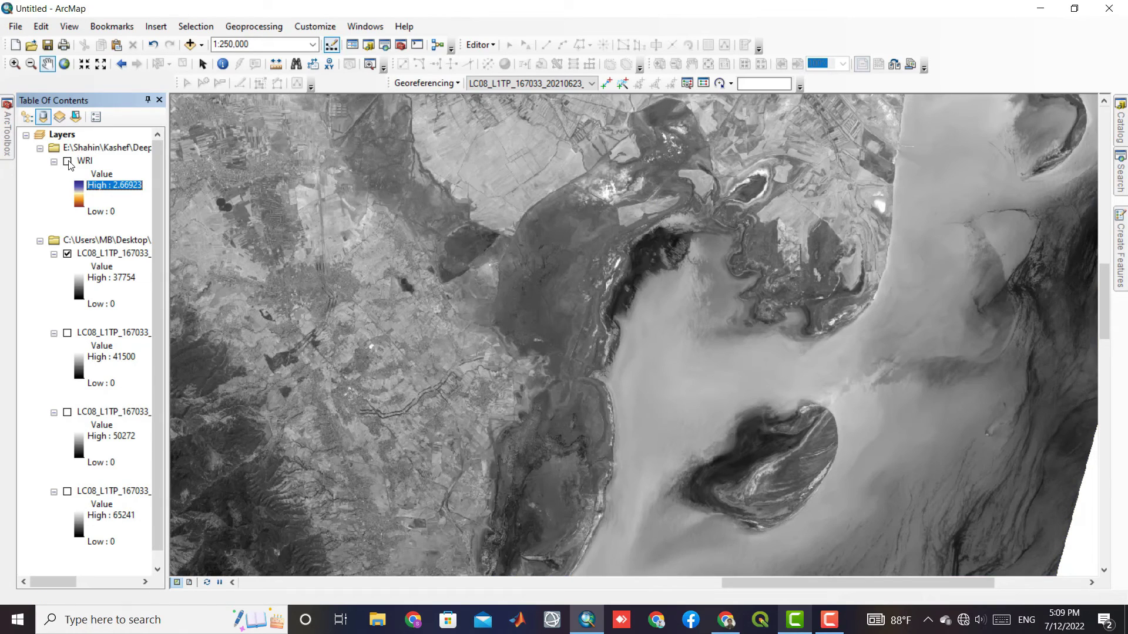
click(68, 161)
click(68, 162)
Step: Display the B4 band in place of B3, and replace it with the B5 band as the only visible source layer
click(67, 333)
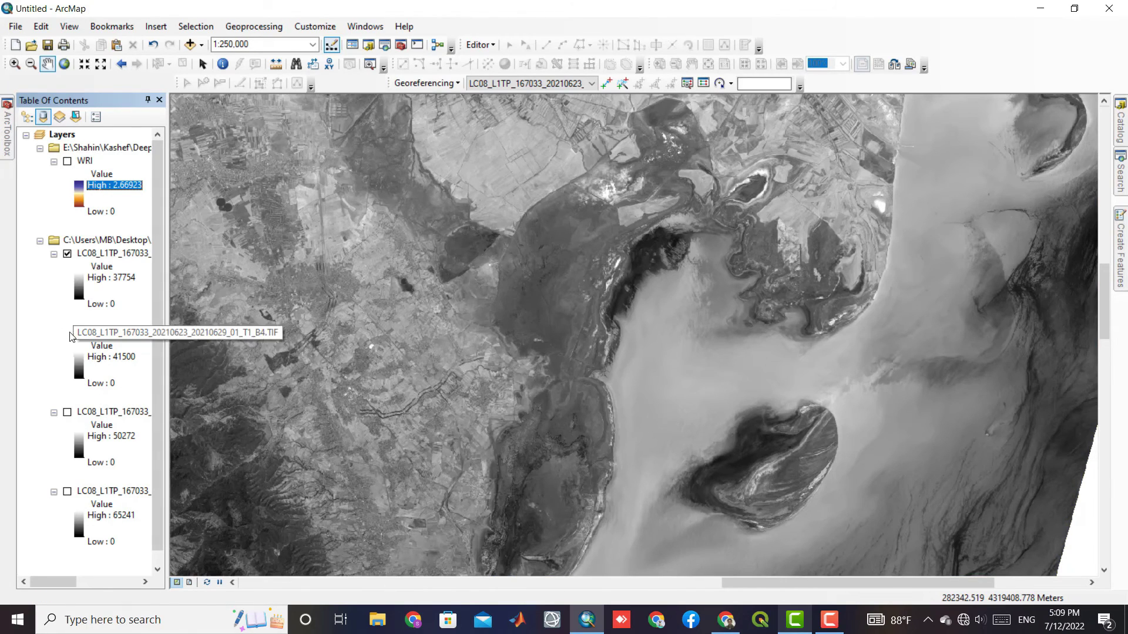
click(67, 254)
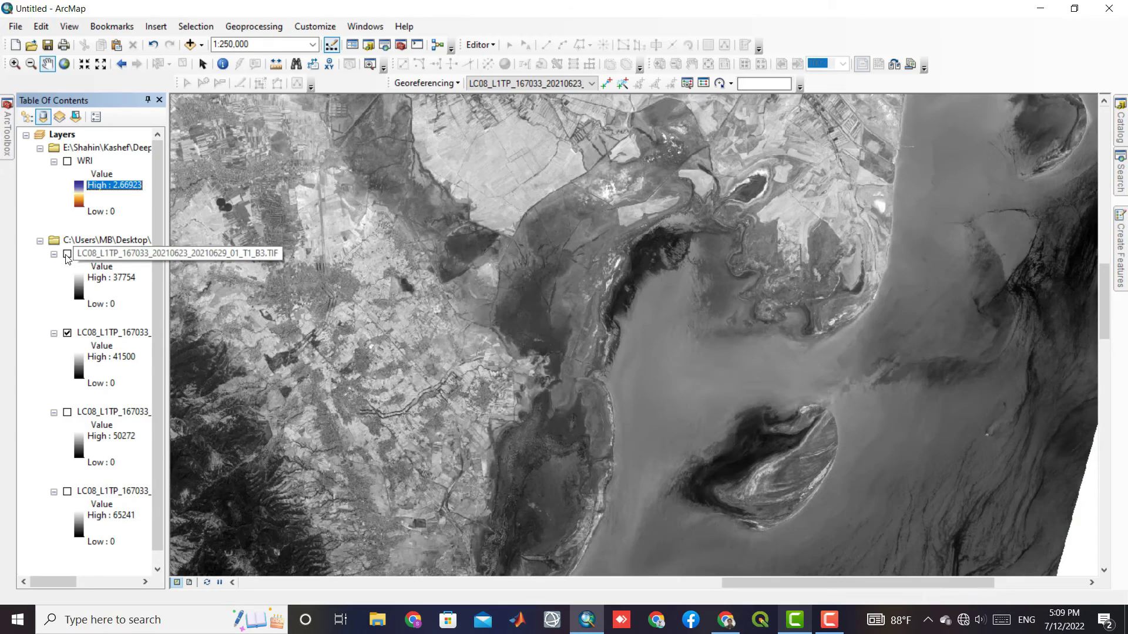
click(67, 412)
click(67, 333)
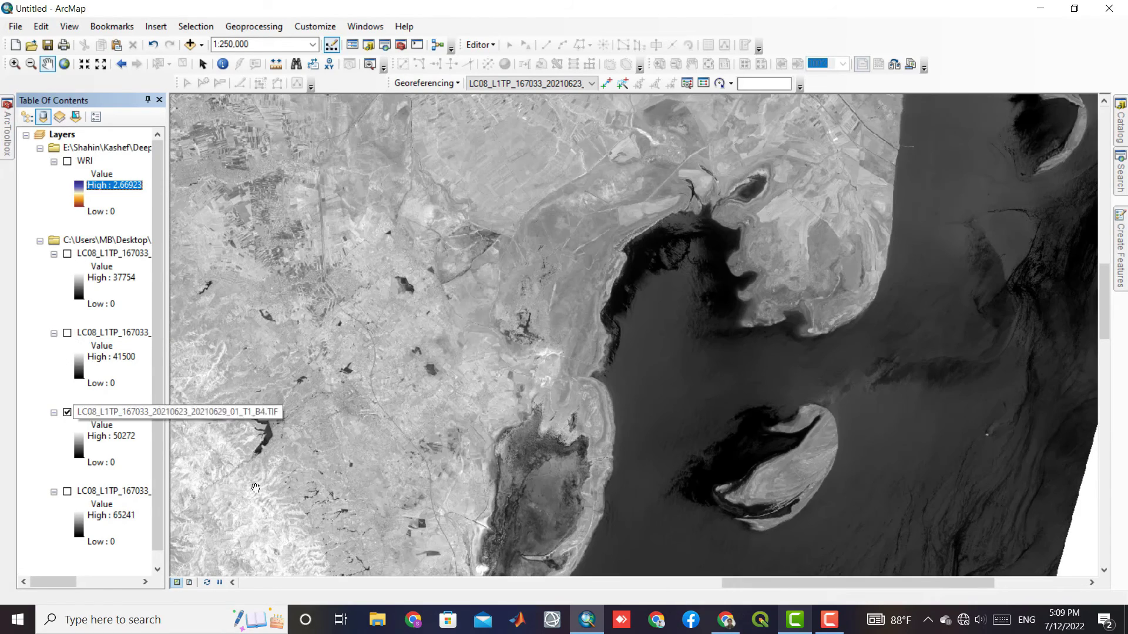
Step: Compare WRI with the B5 band by repeatedly switching WRI visibility, ending with only B5 displayed
click(67, 161)
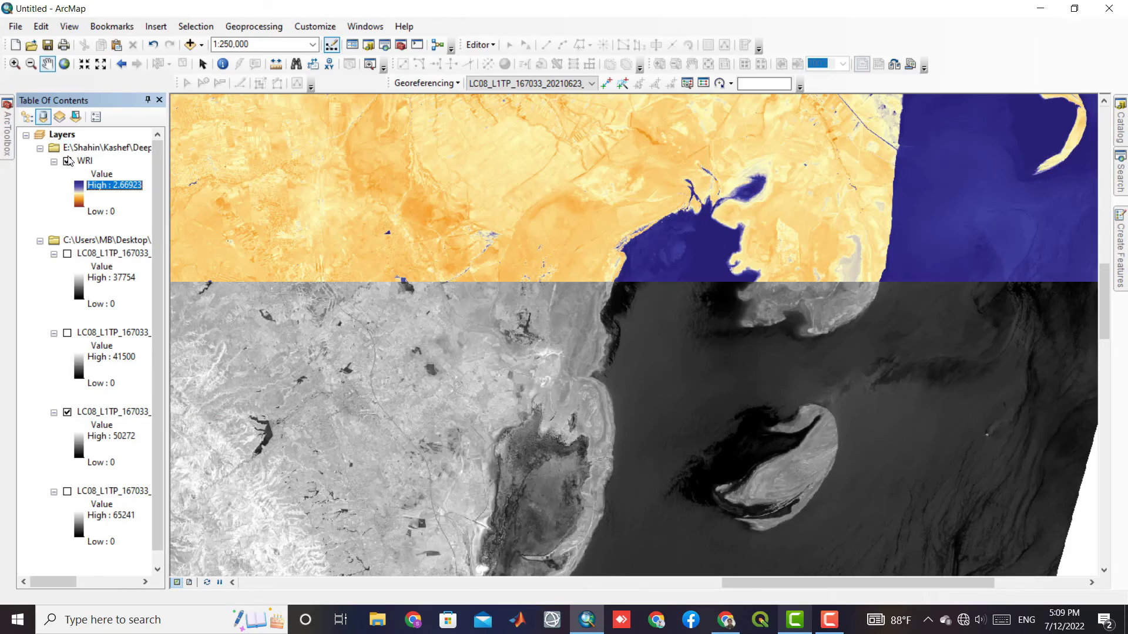
click(66, 161)
click(67, 161)
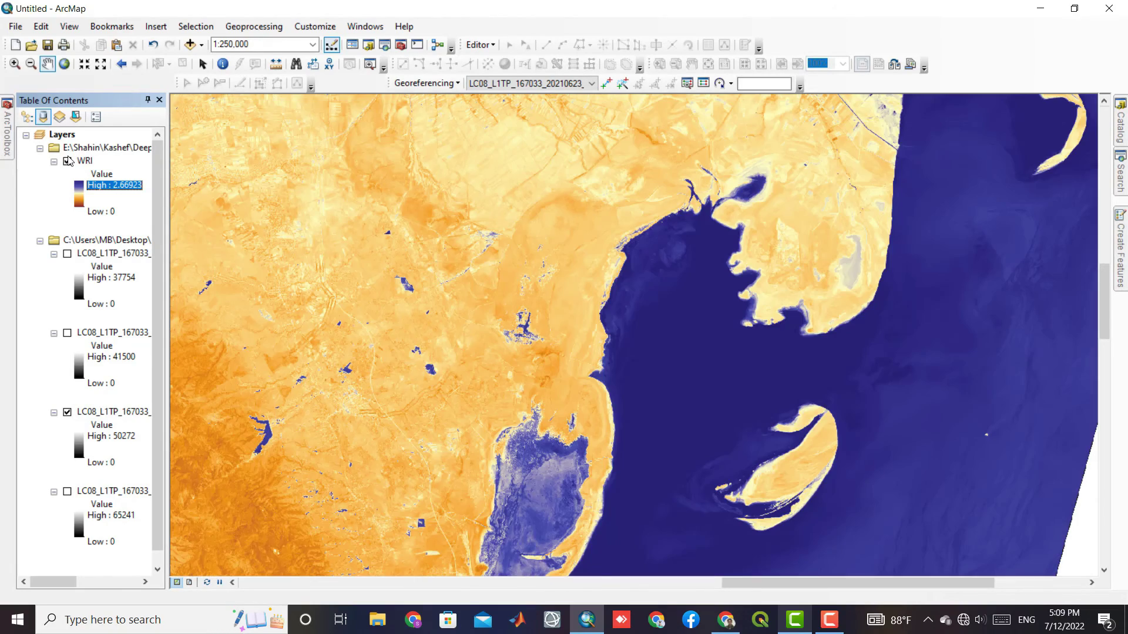
click(67, 161)
click(67, 161)
click(67, 161)
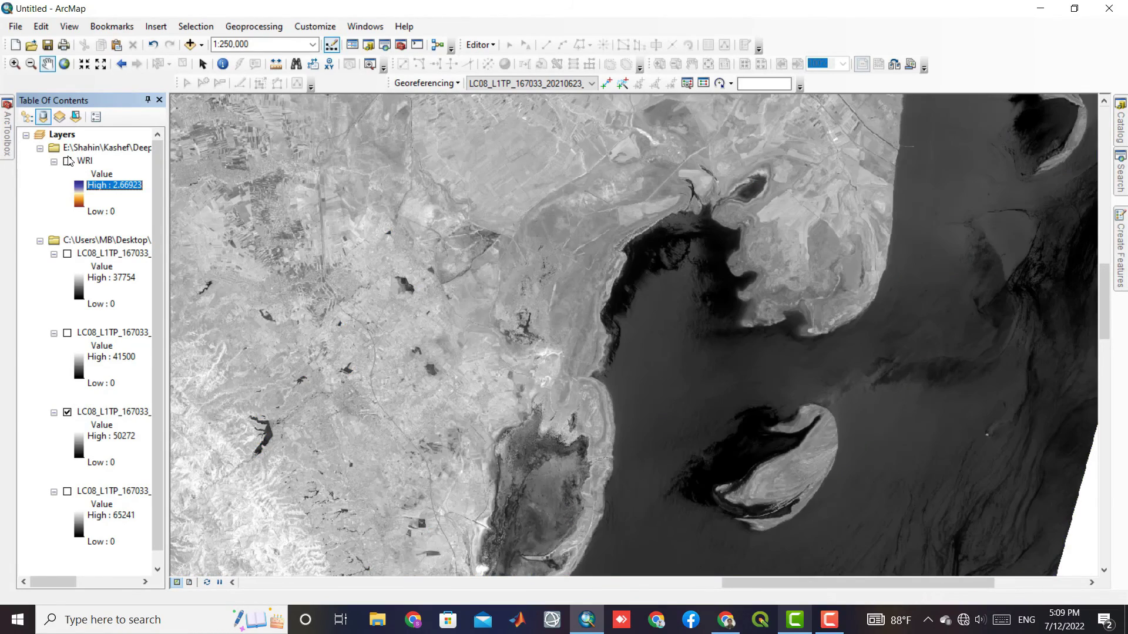
Step: Inspect a small dark water body in the B5 band up close, turn WRI back on and return to the full extent
scroll(331, 221, down, 5)
scroll(331, 220, down, 3)
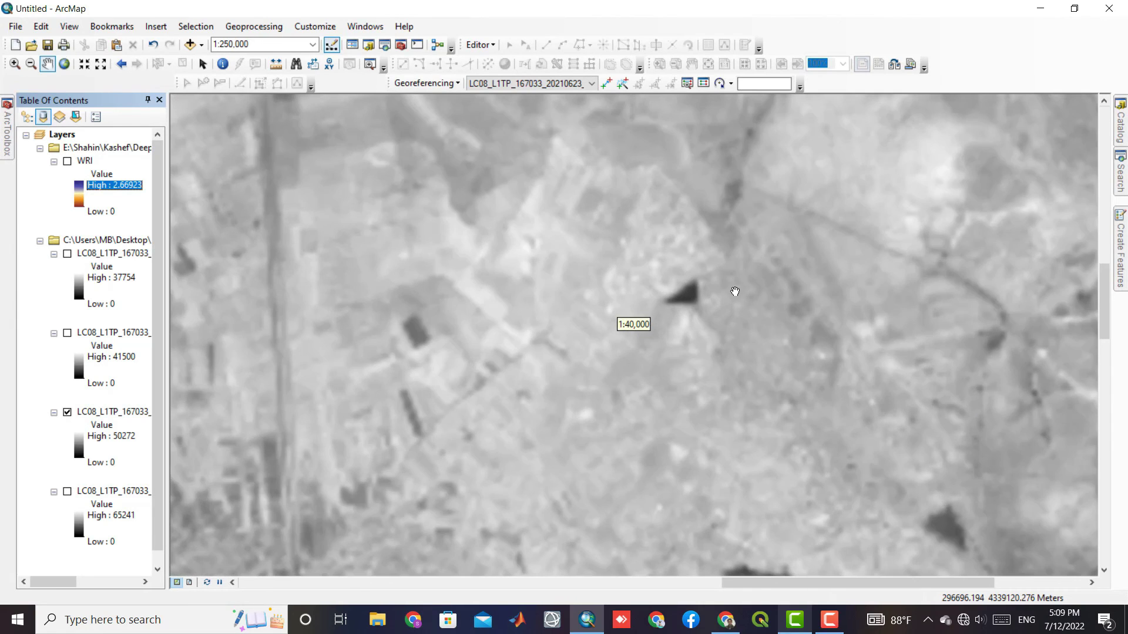
scroll(735, 292, down, 2)
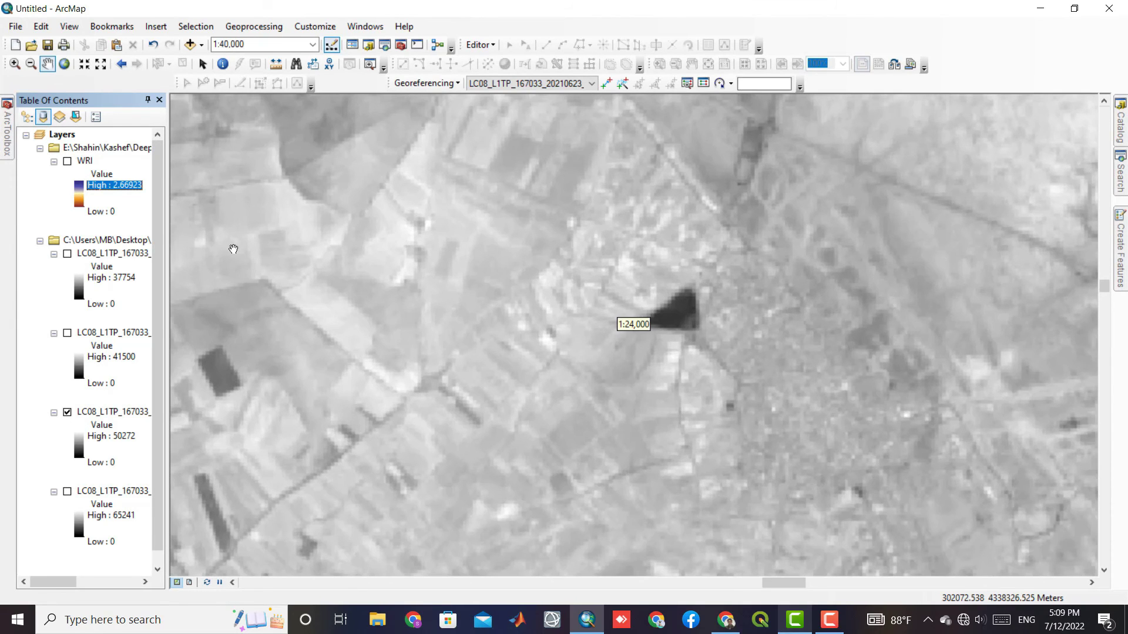
click(67, 161)
click(64, 64)
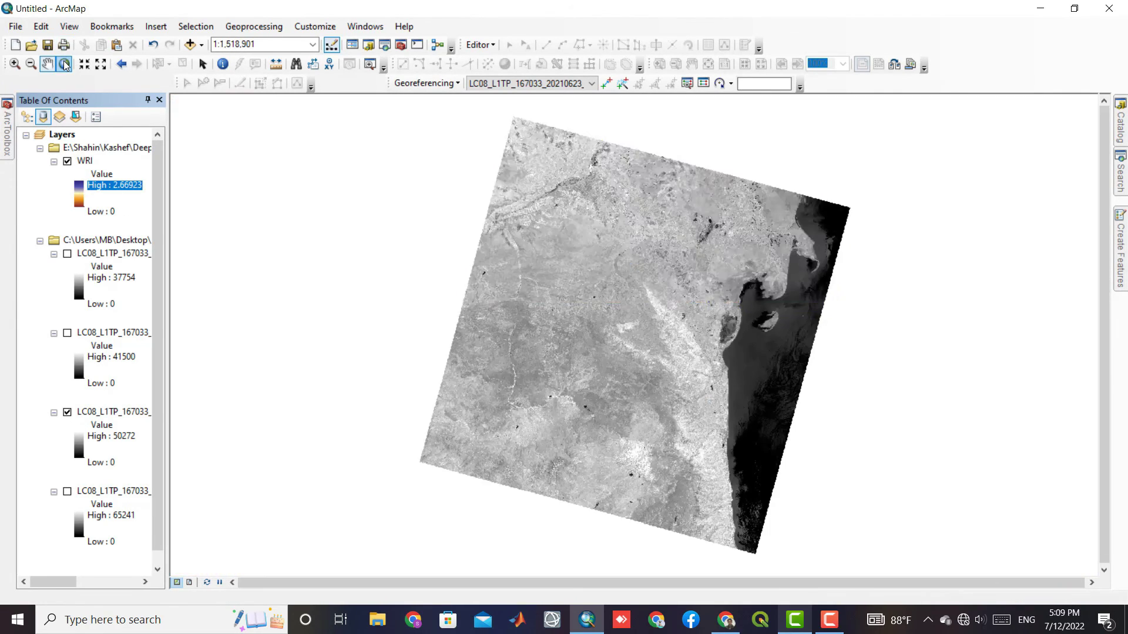